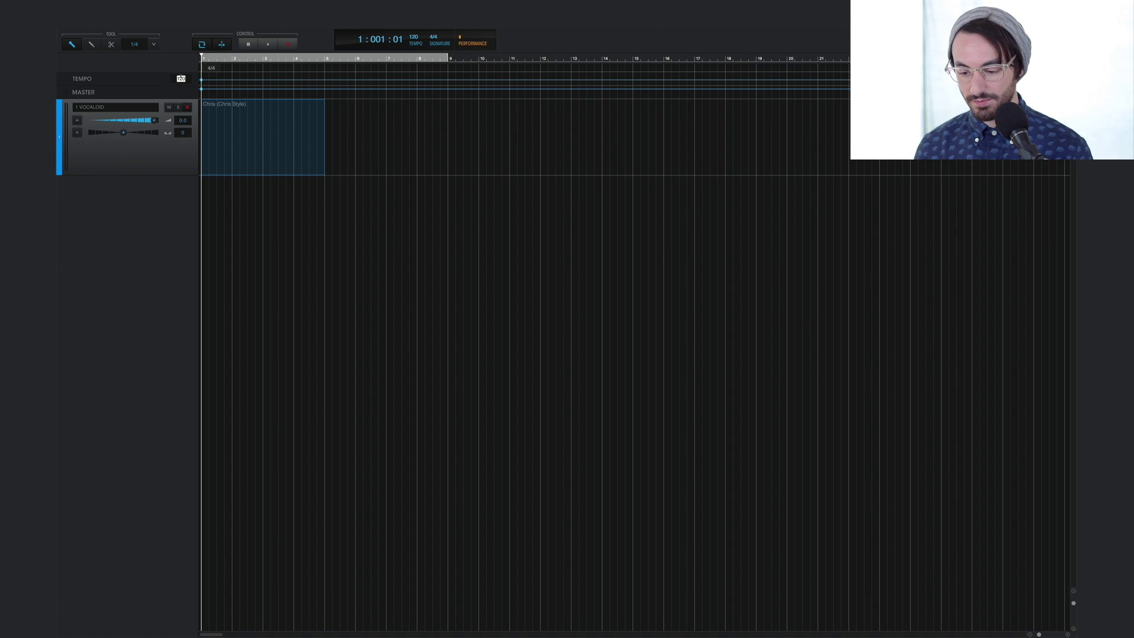
Step: Set the tempo to 140, drop Instrumental.wav onto a new audio track, and preview playback
{"action": "type", "text": "0"}
{"action": "key", "text": "Return"}
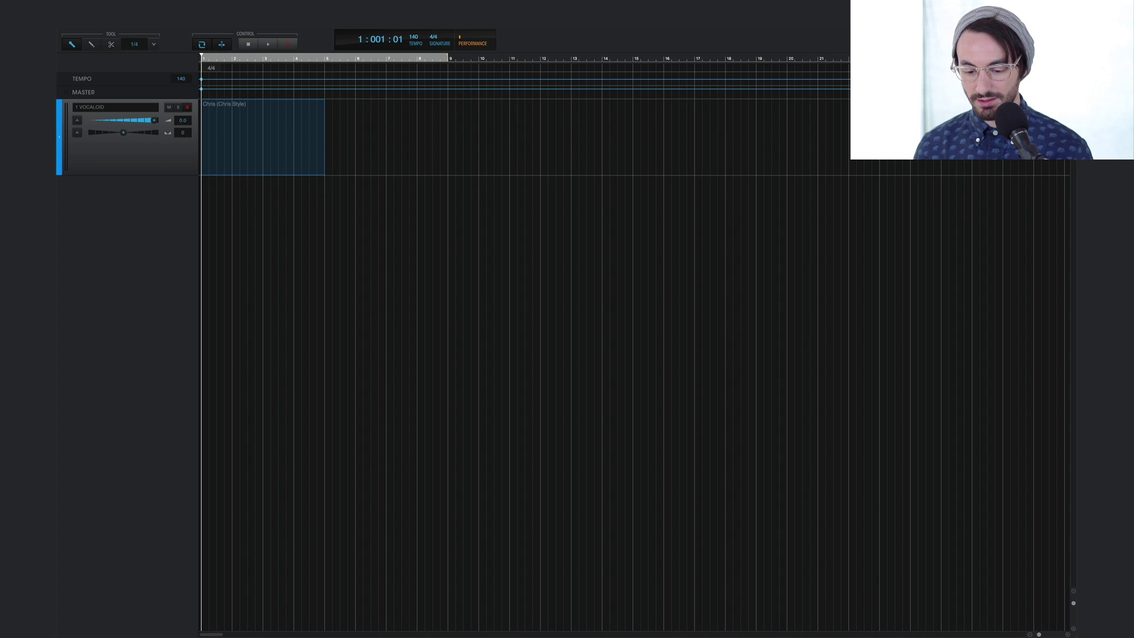
{"action": "right_click", "coordinate": [142, 197]}
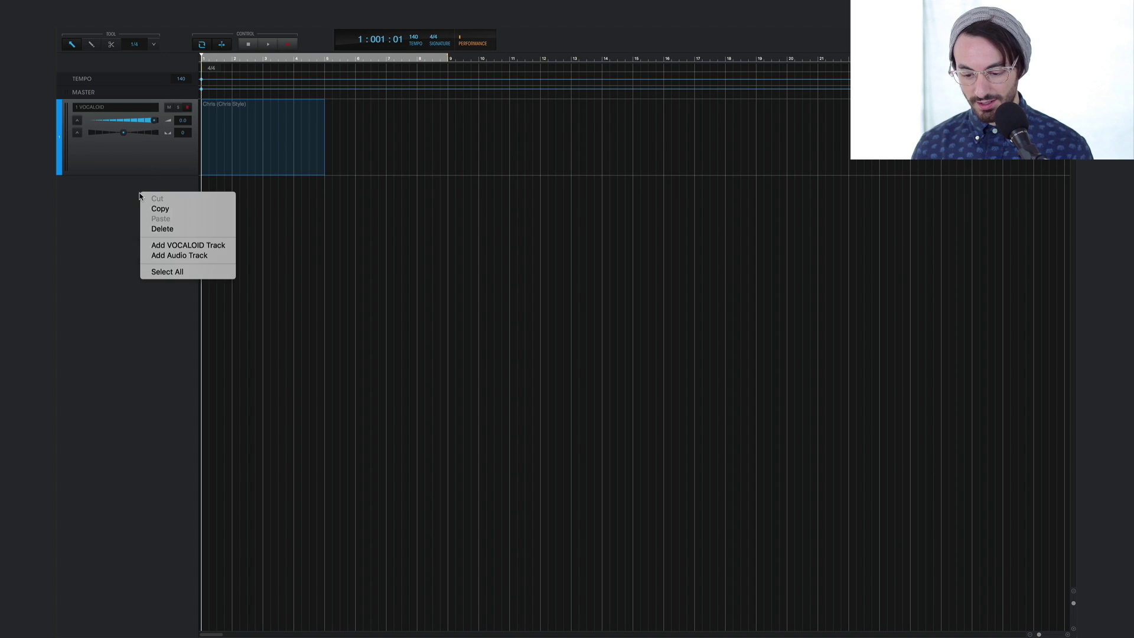
{"action": "left_click", "coordinate": [178, 255]}
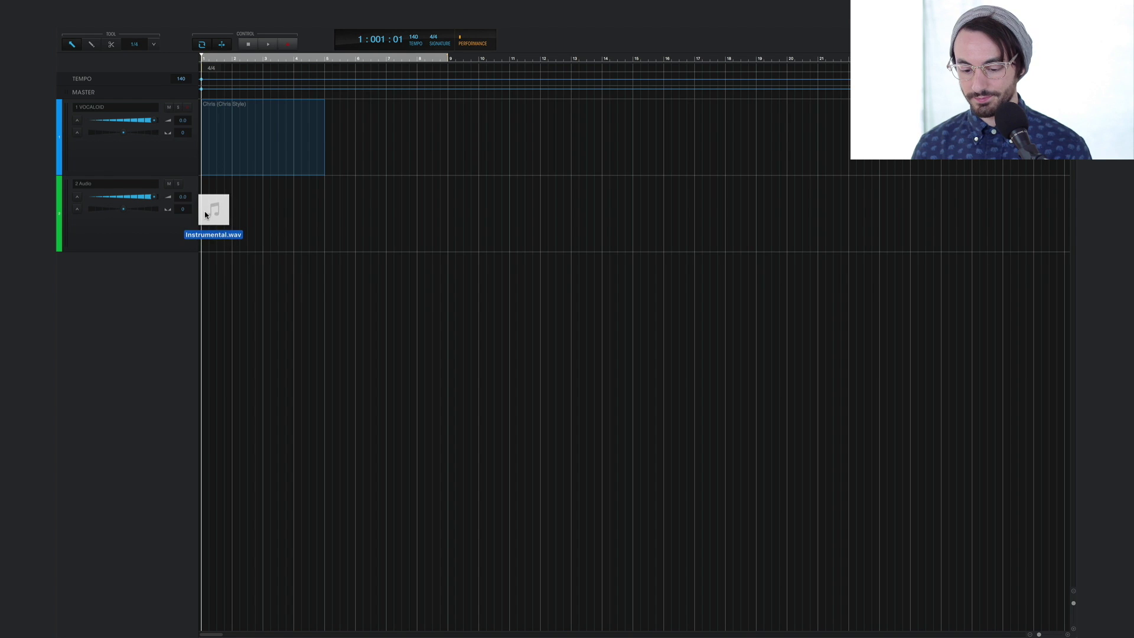
{"action": "left_click_drag", "start_coordinate": [212, 208], "coordinate": [205, 215]}
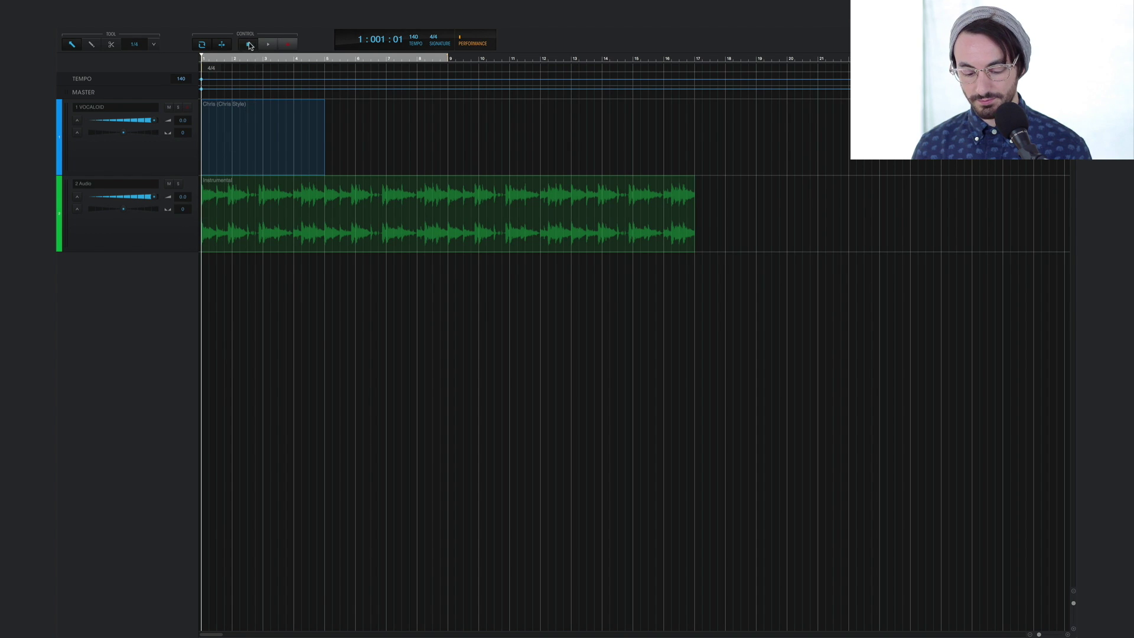
{"action": "key", "text": "space"}
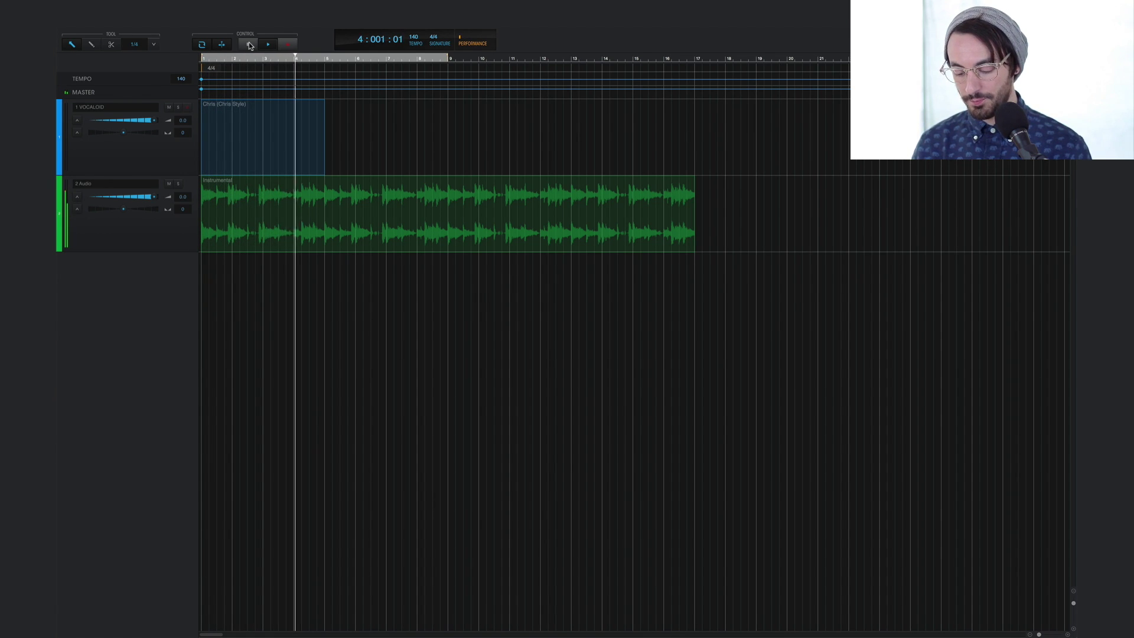
{"action": "left_click", "coordinate": [249, 45]}
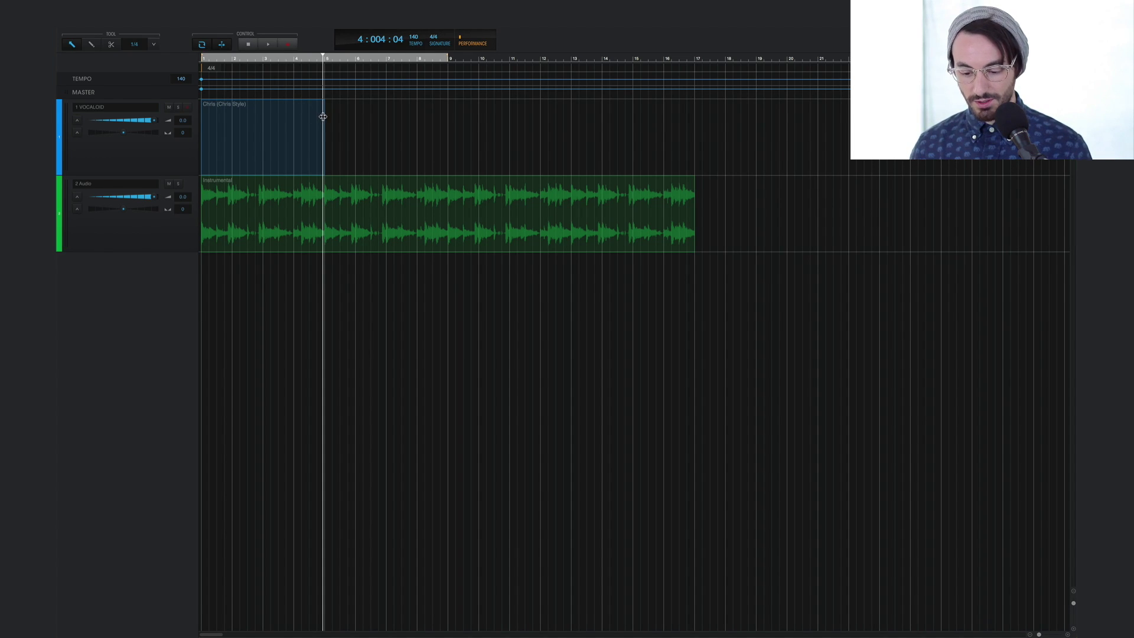
Step: Shorten the vocal part to end at bar 3 and draw a second part from bar 3 to 5
{"action": "left_click_drag", "start_coordinate": [323, 117], "coordinate": [266, 117]}
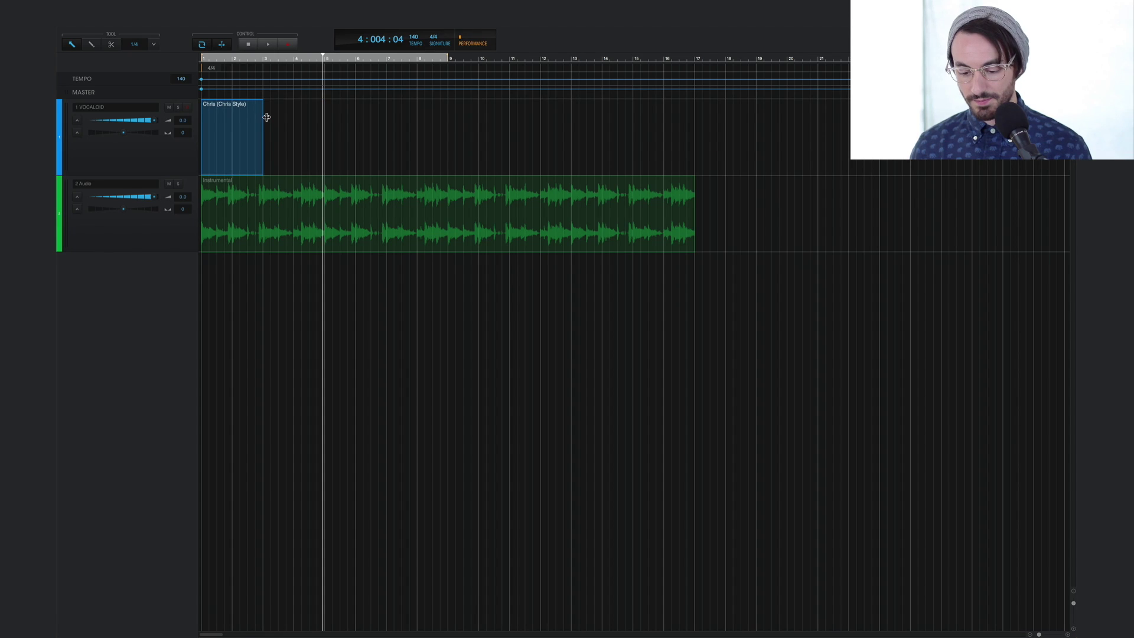
{"action": "left_click", "coordinate": [94, 45]}
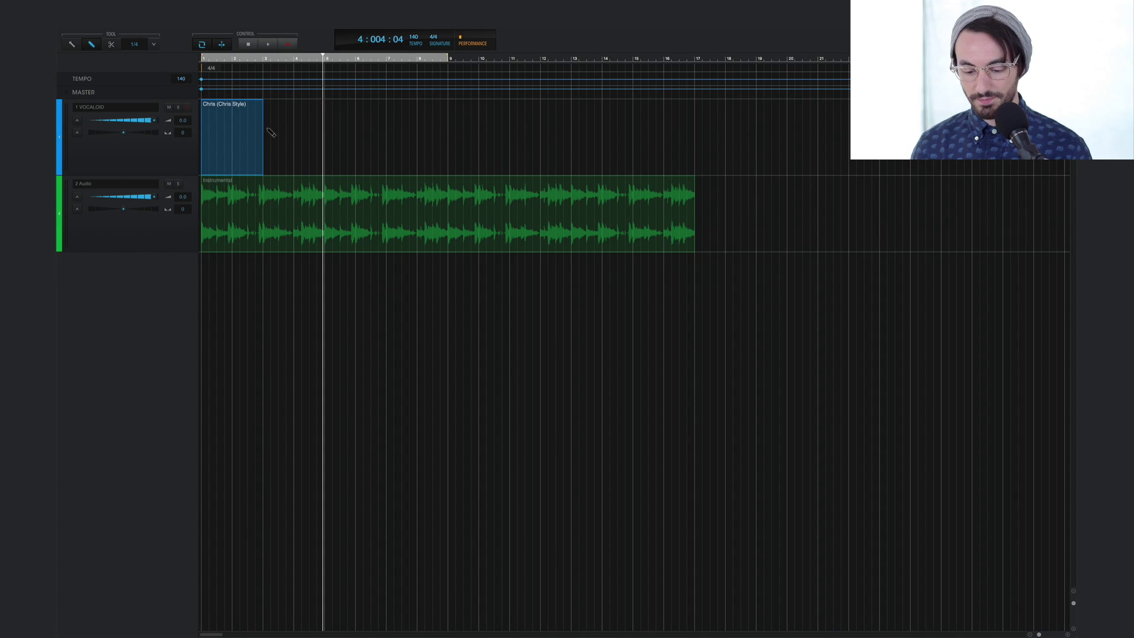
{"action": "left_click_drag", "start_coordinate": [271, 132], "coordinate": [326, 138]}
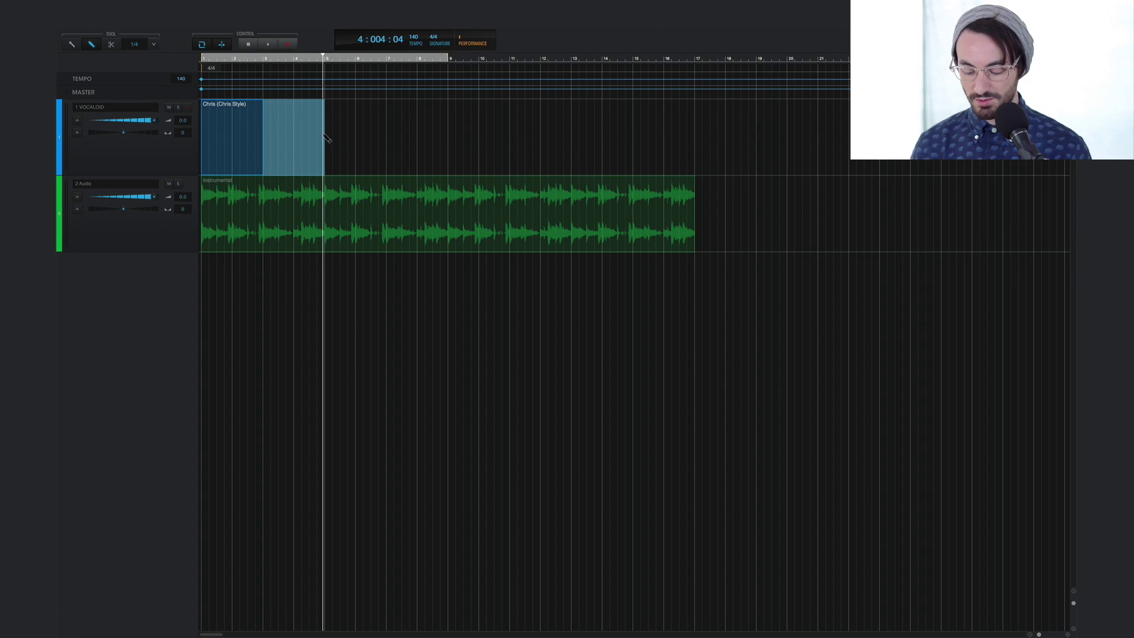
{"action": "left_click", "coordinate": [73, 46]}
Step: Rename the two vocal parts 'Part 1' and 'Part 2'
{"action": "right_click", "coordinate": [230, 115]}
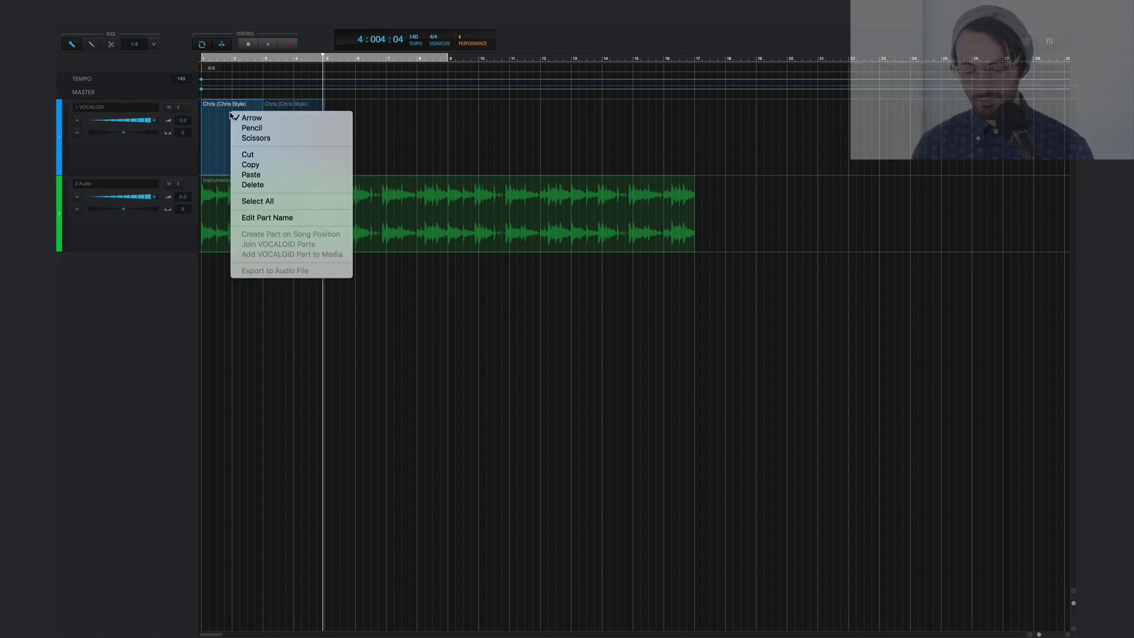
{"action": "left_click", "coordinate": [251, 218]}
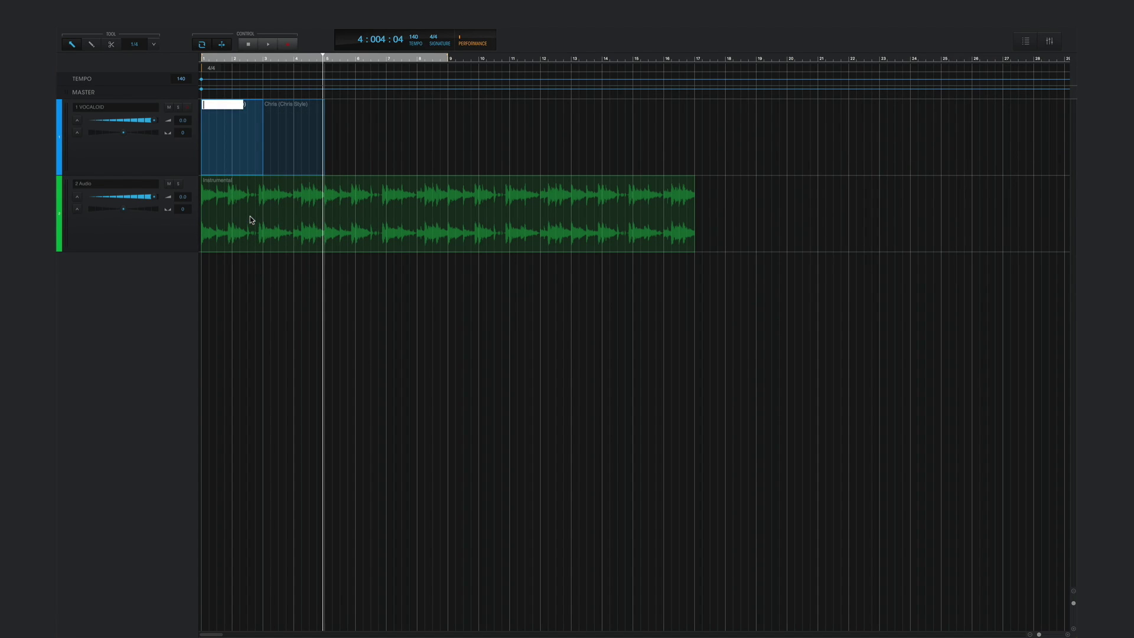
{"action": "type", "text": "Part 1"}
{"action": "key", "text": "Return"}
{"action": "left_click", "coordinate": [291, 111]}
{"action": "right_click", "coordinate": [292, 111]}
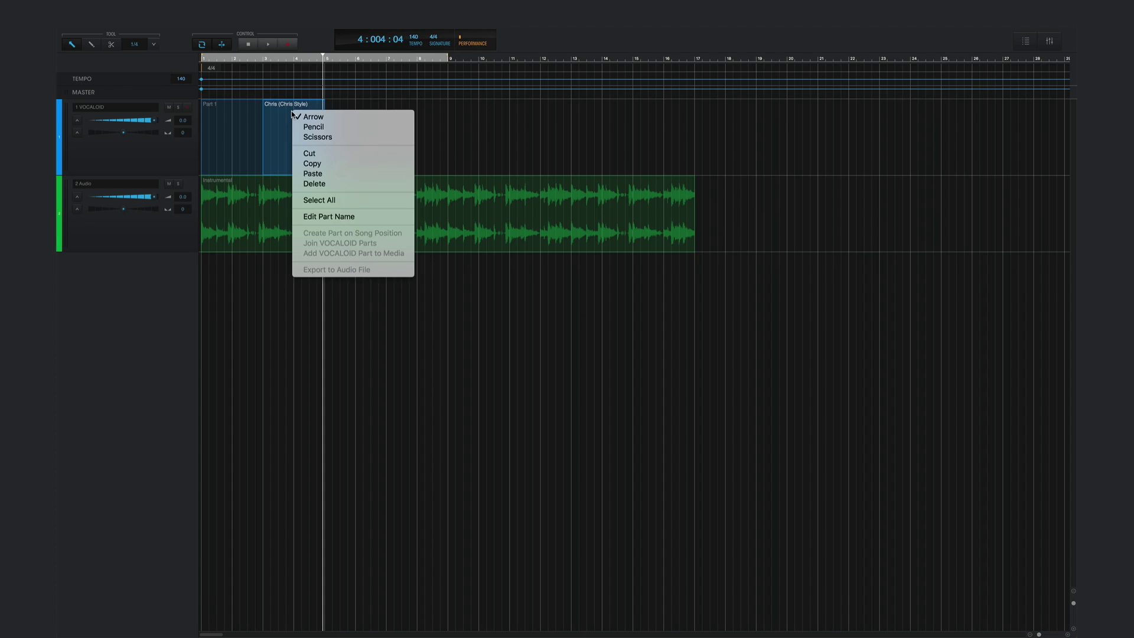
{"action": "left_click", "coordinate": [312, 217]}
{"action": "type", "text": "Pa"}
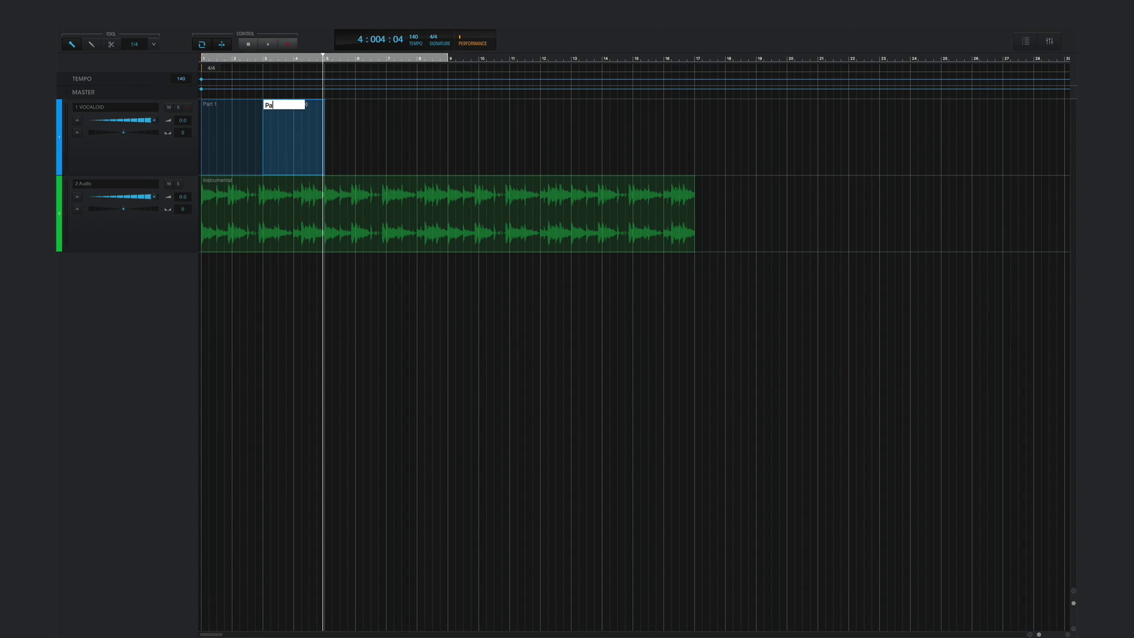
{"action": "type", "text": "rt 2"}
{"action": "key", "text": "Return"}
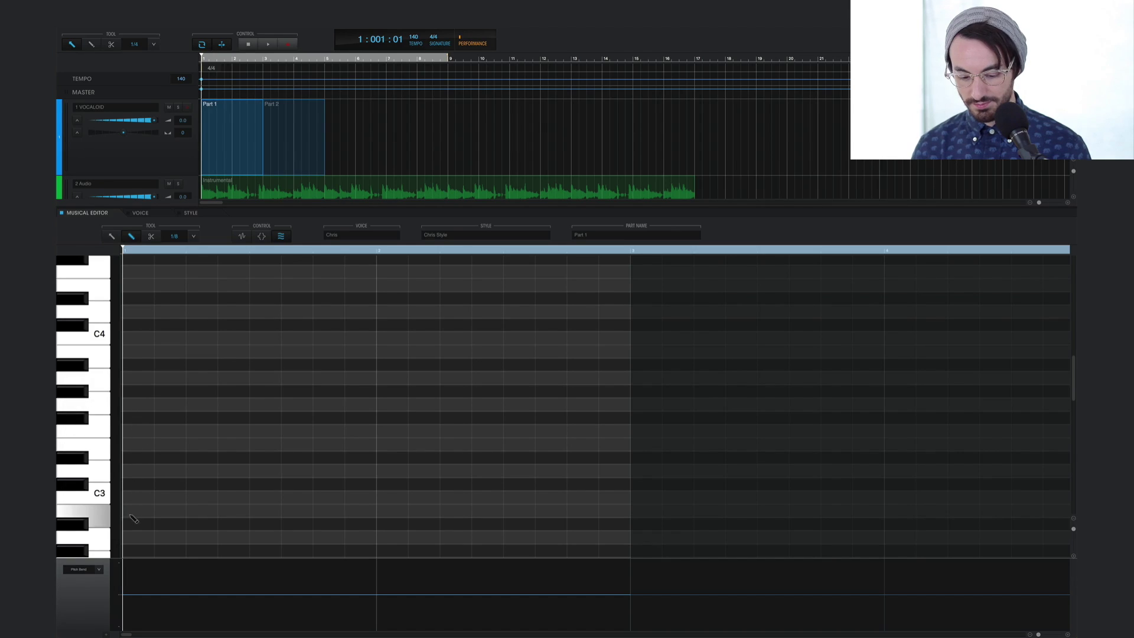
Step: Draw Ooh notes near A2, C3 and higher, then play back the melody
{"action": "left_click", "coordinate": [133, 524]}
{"action": "left_click", "coordinate": [169, 497]}
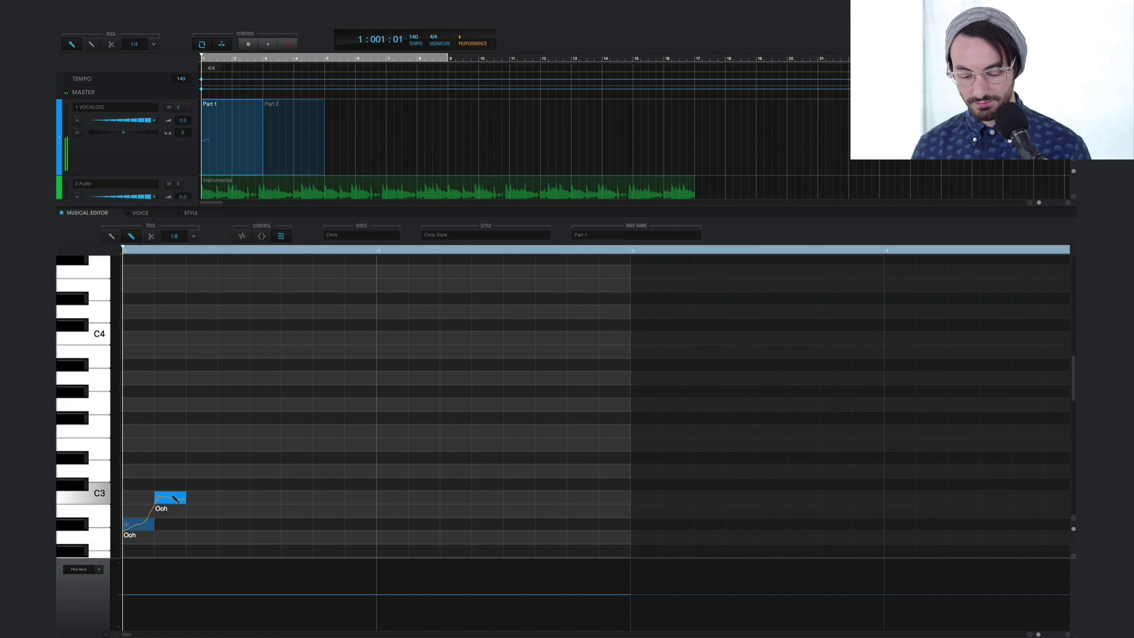
{"action": "left_click", "coordinate": [201, 458]}
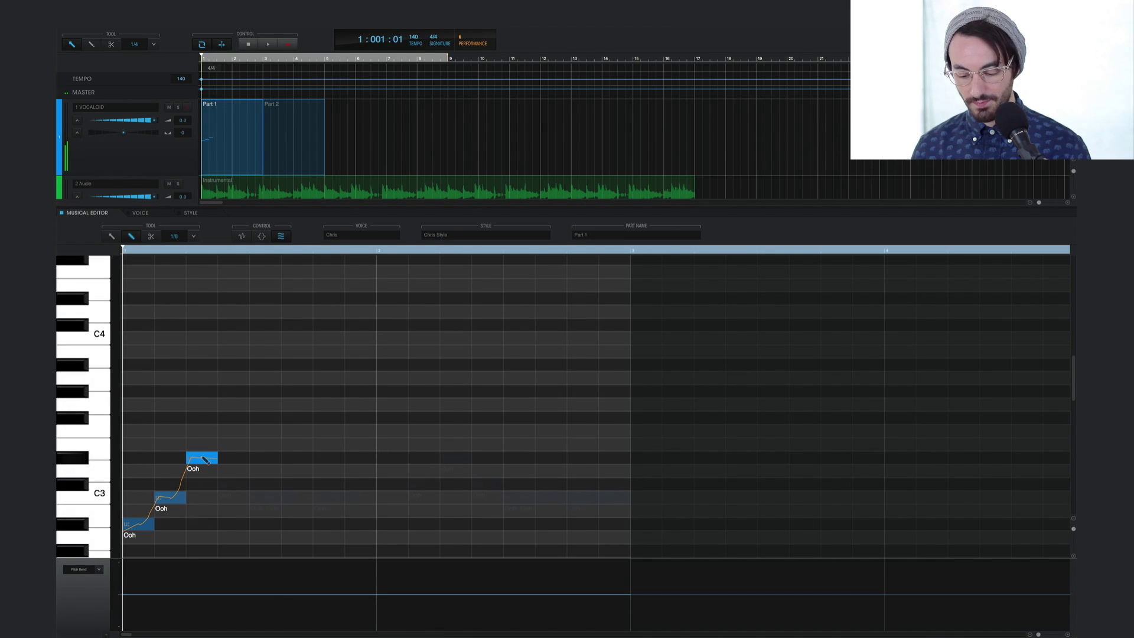
{"action": "left_click", "coordinate": [267, 43]}
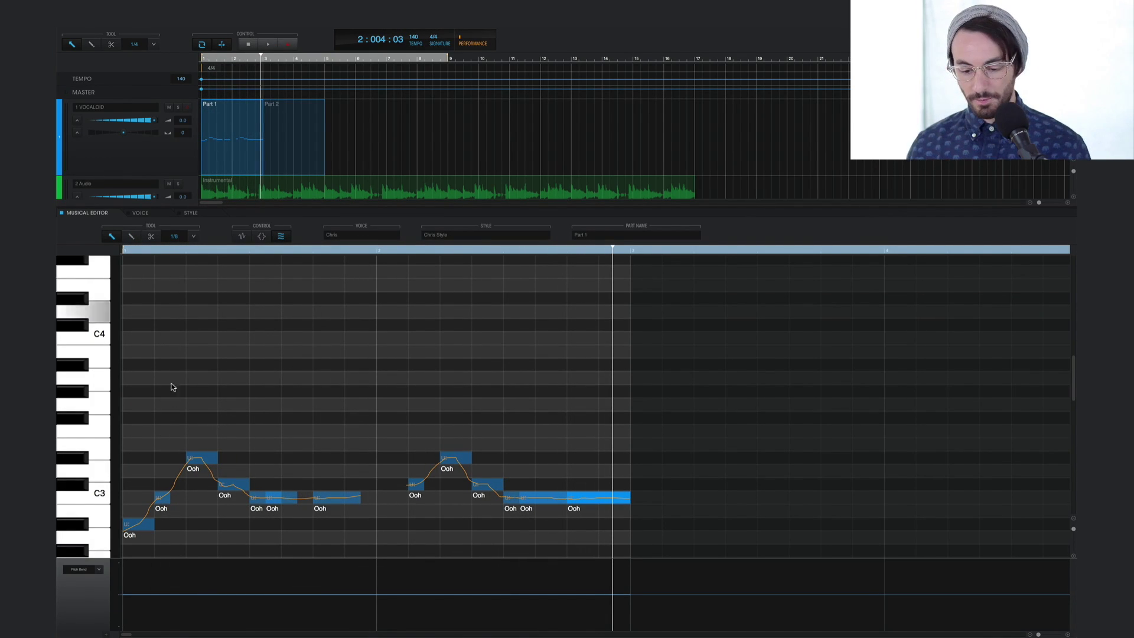
{"action": "left_click", "coordinate": [133, 538]}
Step: Enter the lyrics 'you are my only one' across the first and second phrases
{"action": "double_click", "coordinate": [134, 538]}
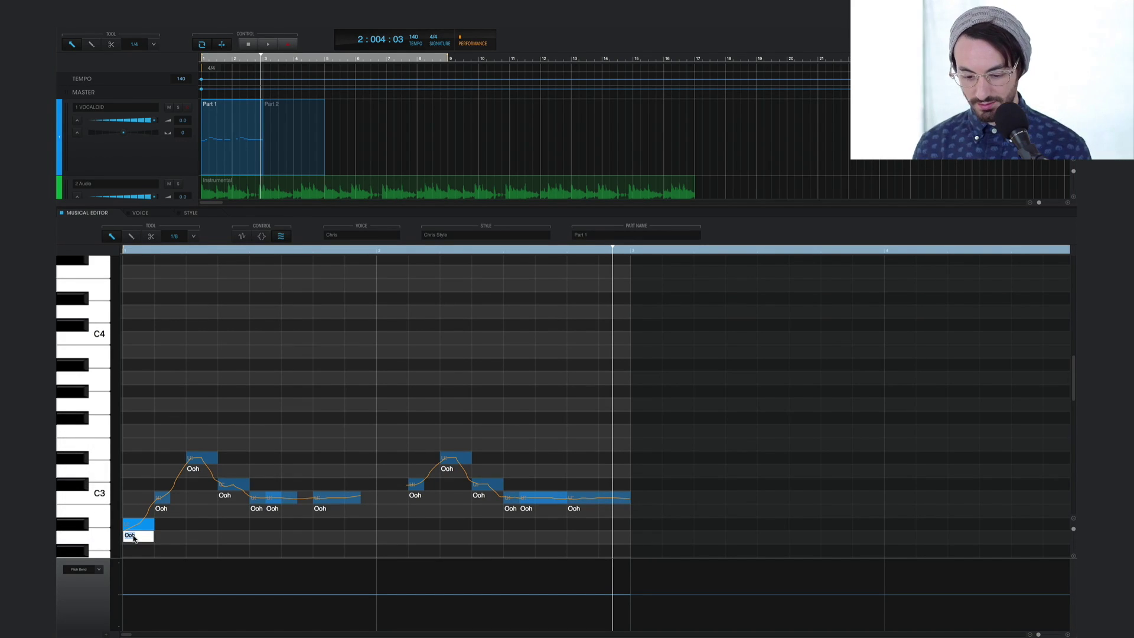
{"action": "type", "text": "you - are my on- ly one"}
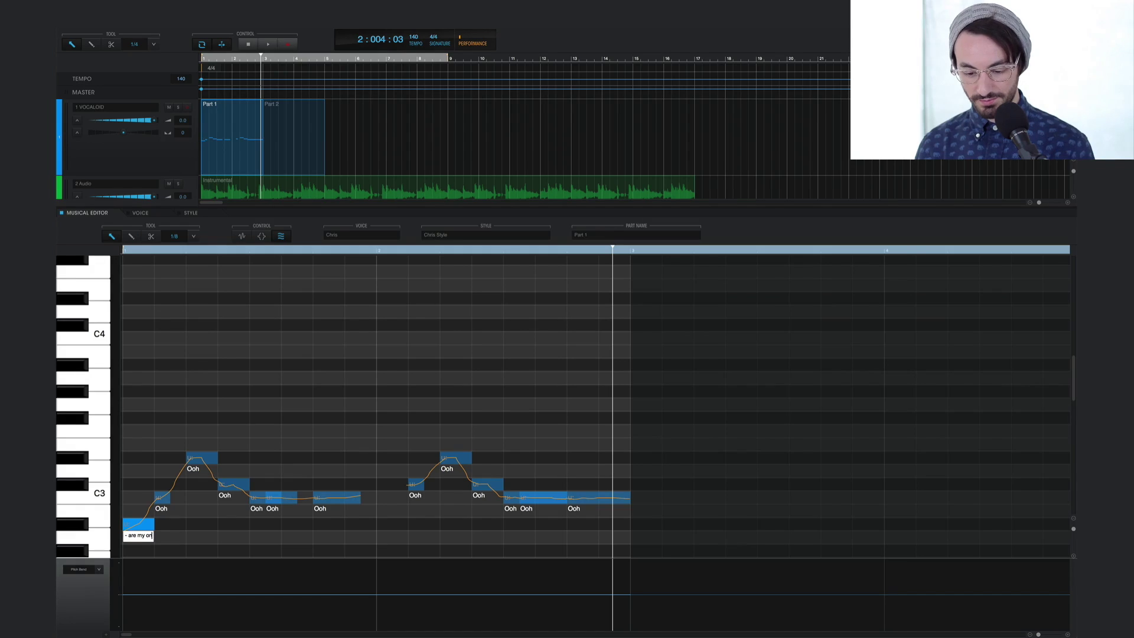
{"action": "key", "text": "Return"}
{"action": "type", "text": "I only"}
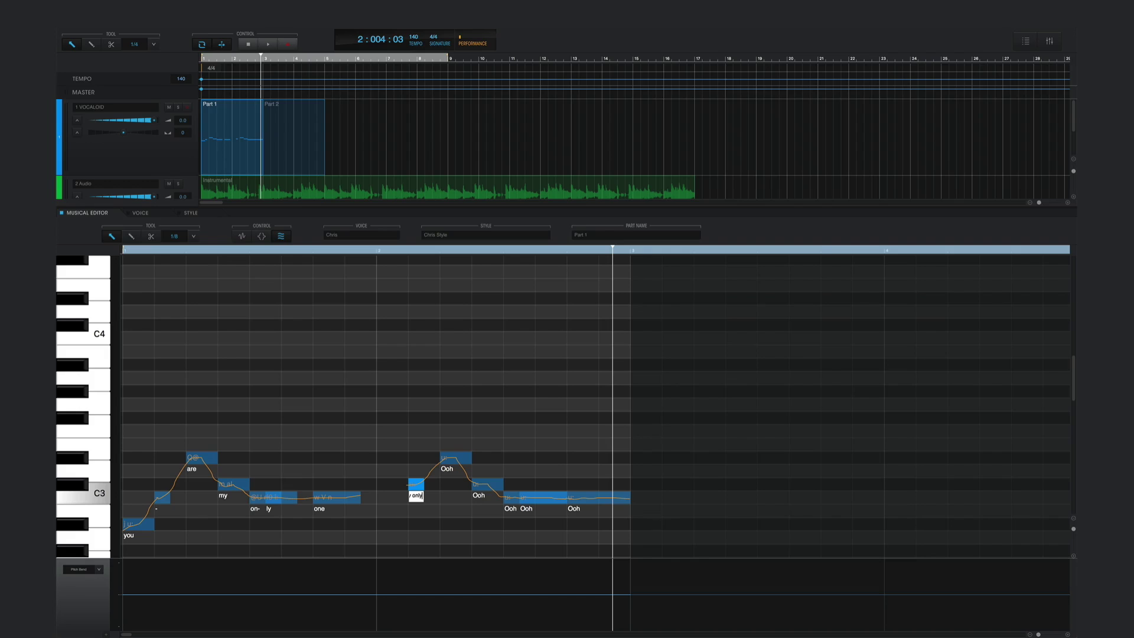
{"action": "key", "text": "Return"}
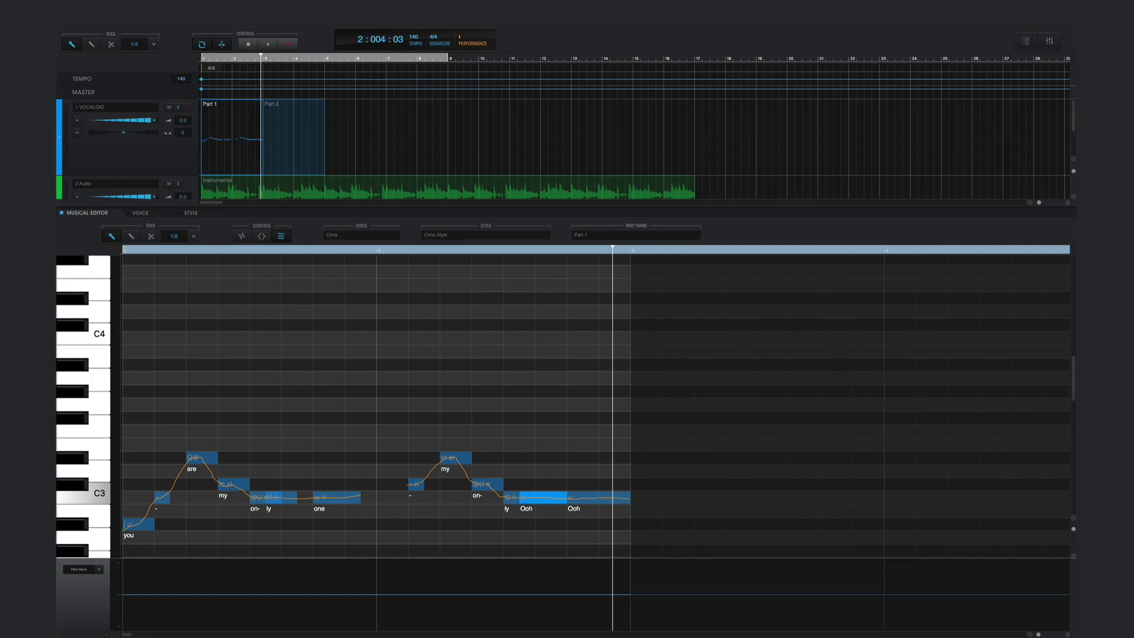
Step: Set the second phrase's closing notes to 'Ooh', 'ly' and 'one'
{"action": "double_click", "coordinate": [508, 508]}
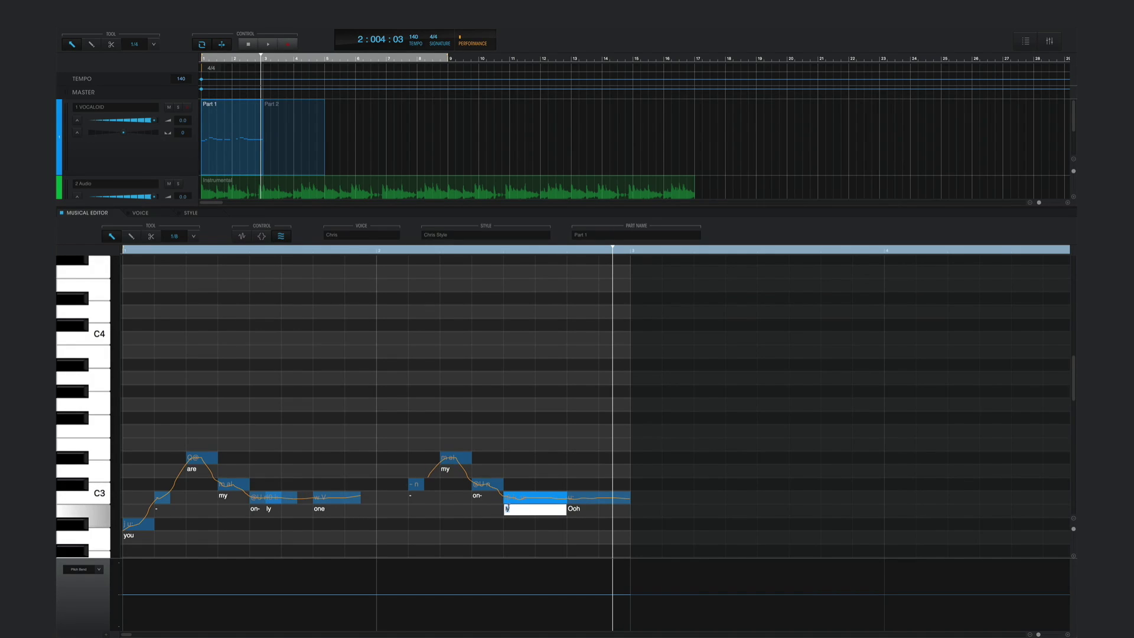
{"action": "type", "text": "Ooh"}
{"action": "key", "text": "Return"}
{"action": "double_click", "coordinate": [531, 509]}
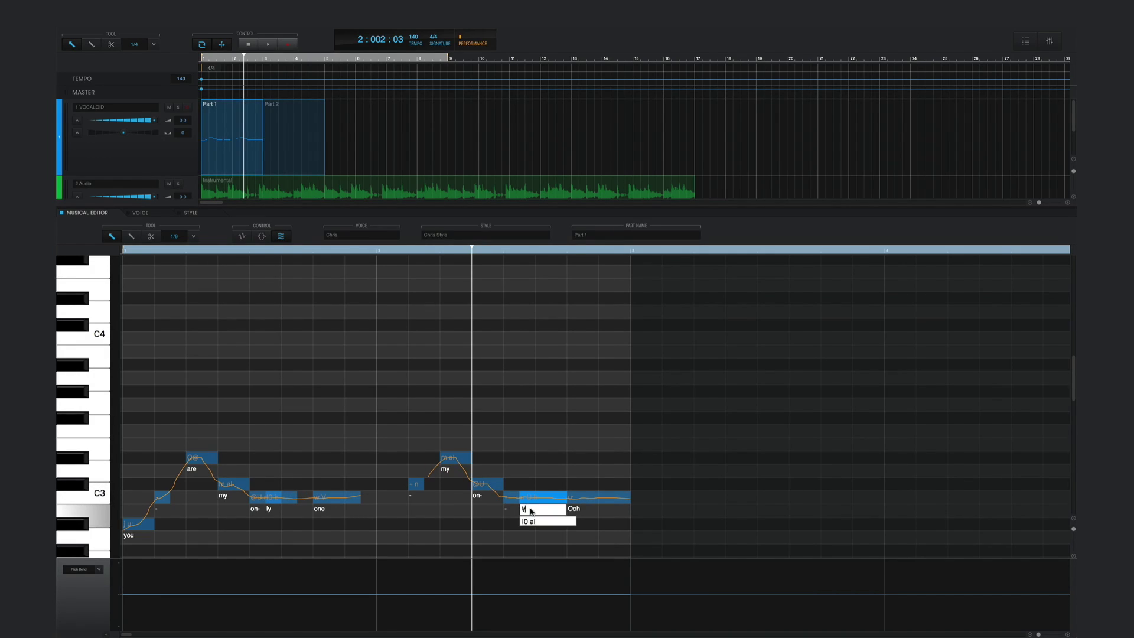
{"action": "key", "text": "Return"}
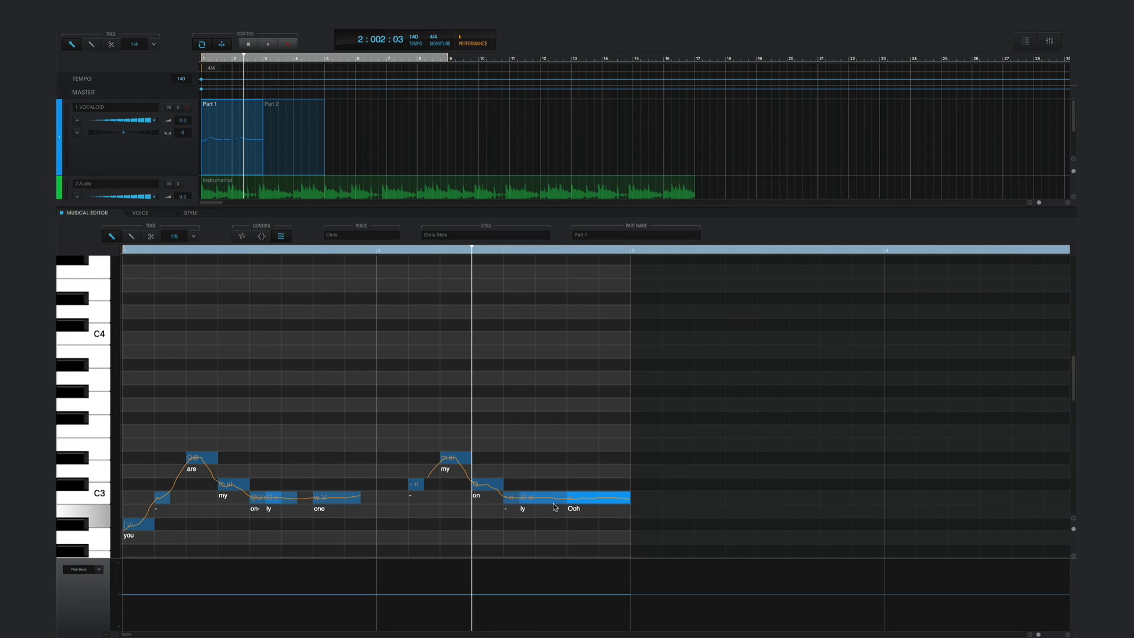
{"action": "double_click", "coordinate": [574, 509]}
{"action": "type", "text": "one"}
{"action": "key", "text": "Return"}
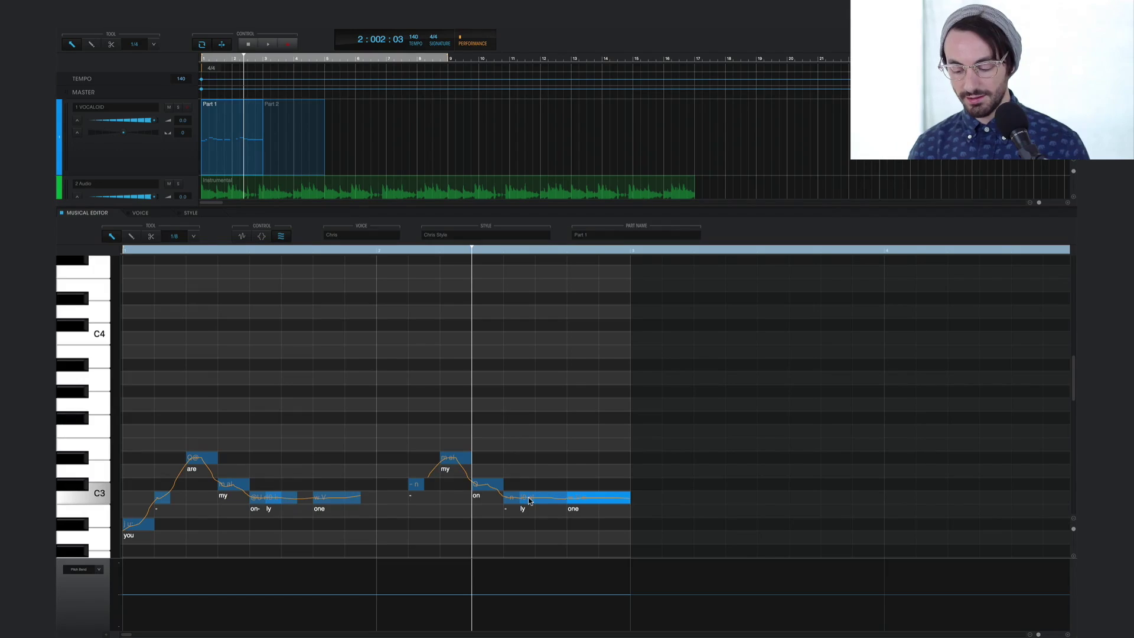
Step: Change the 'ly' note's lyric to 'li'
{"action": "left_click", "coordinate": [534, 500]}
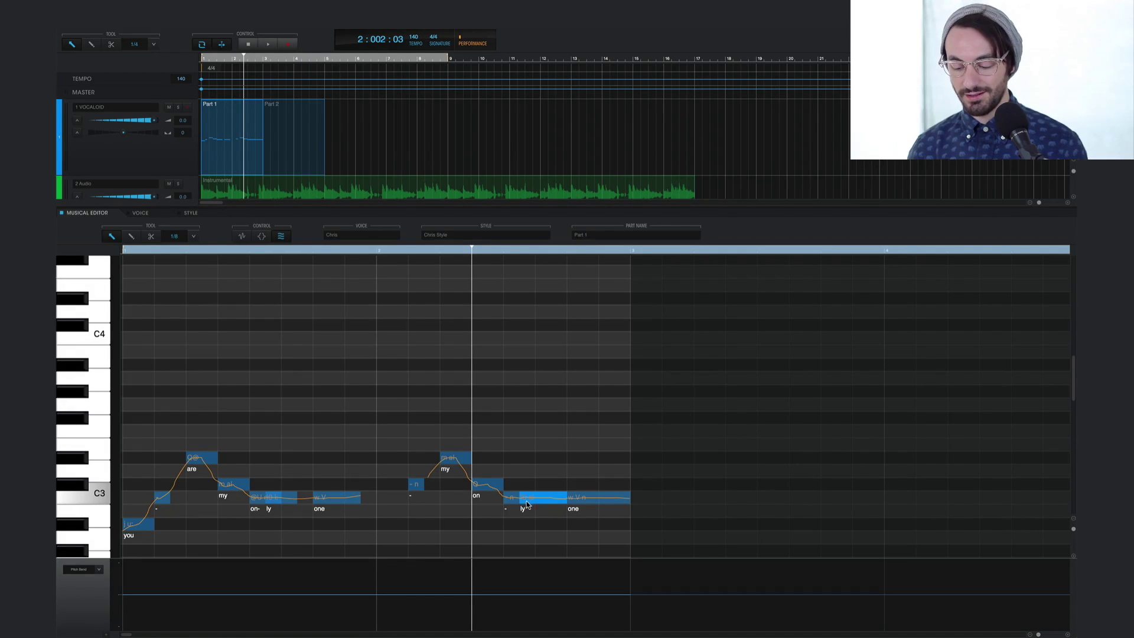
{"action": "double_click", "coordinate": [523, 509]}
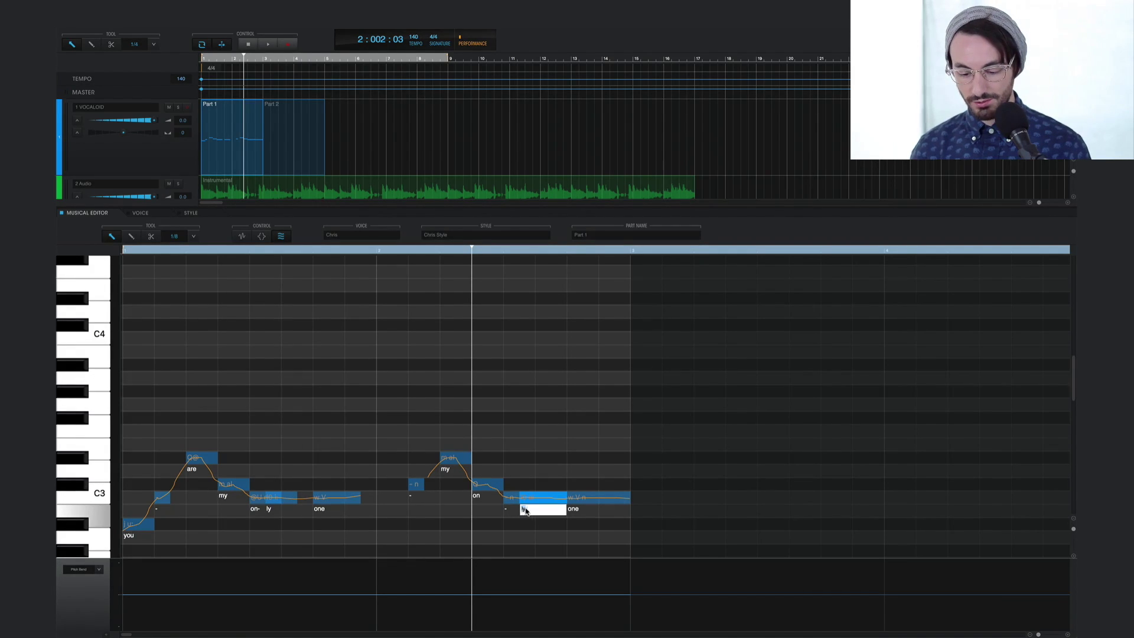
{"action": "type", "text": "li"}
{"action": "key", "text": "Return"}
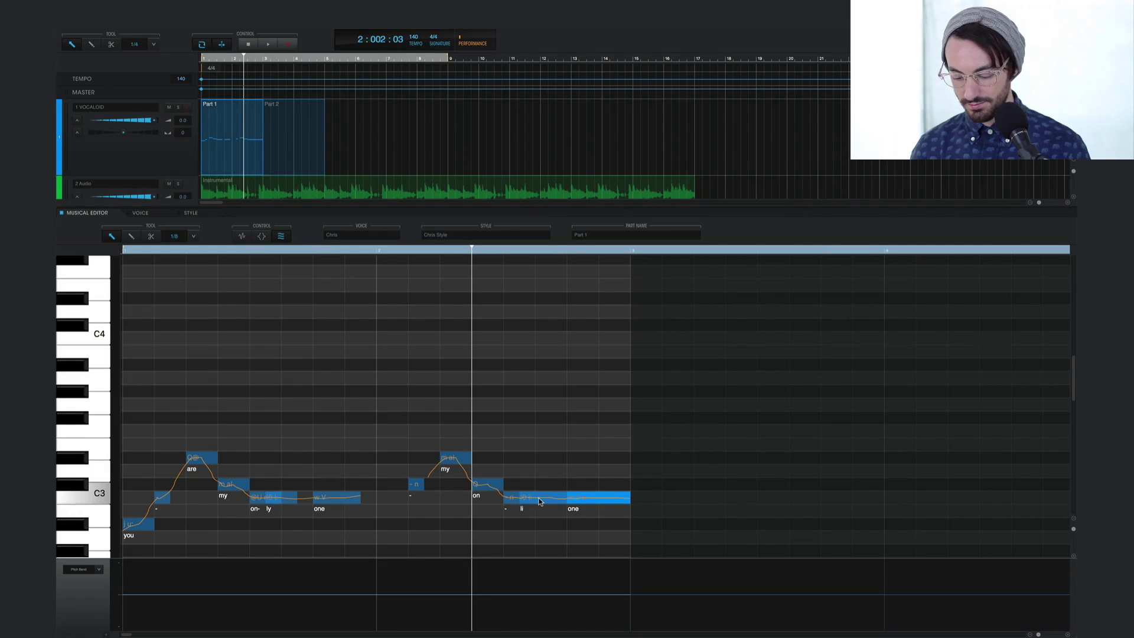
Step: Play the song from the start, then show Part 2's notes in the editor
{"action": "left_click", "coordinate": [250, 43]}
{"action": "key", "text": "space"}
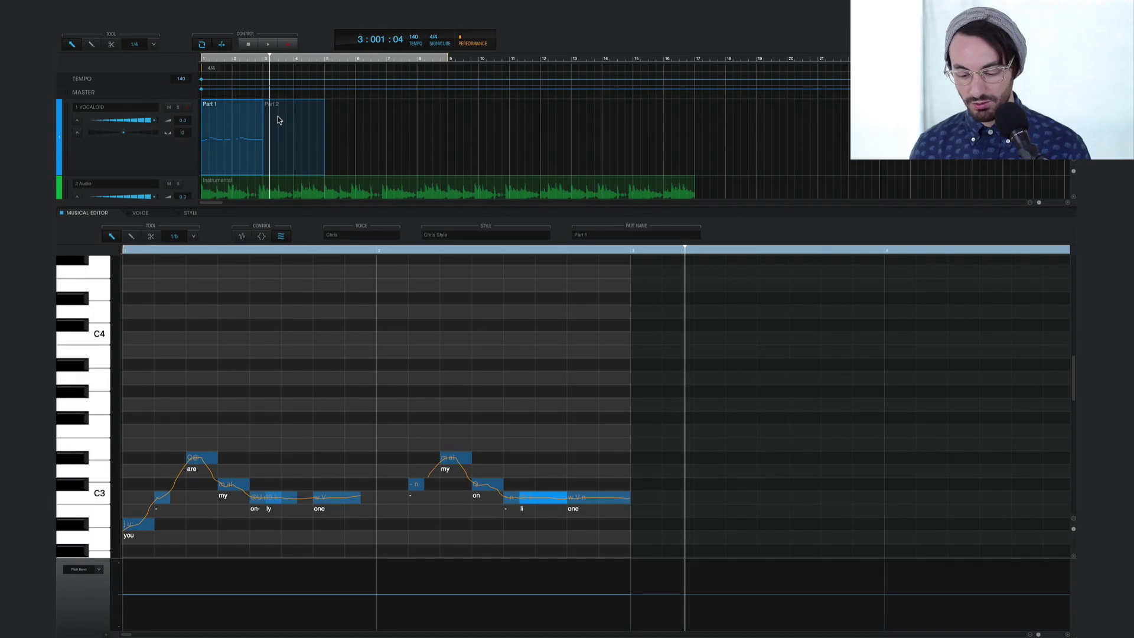
{"action": "left_click", "coordinate": [279, 120]}
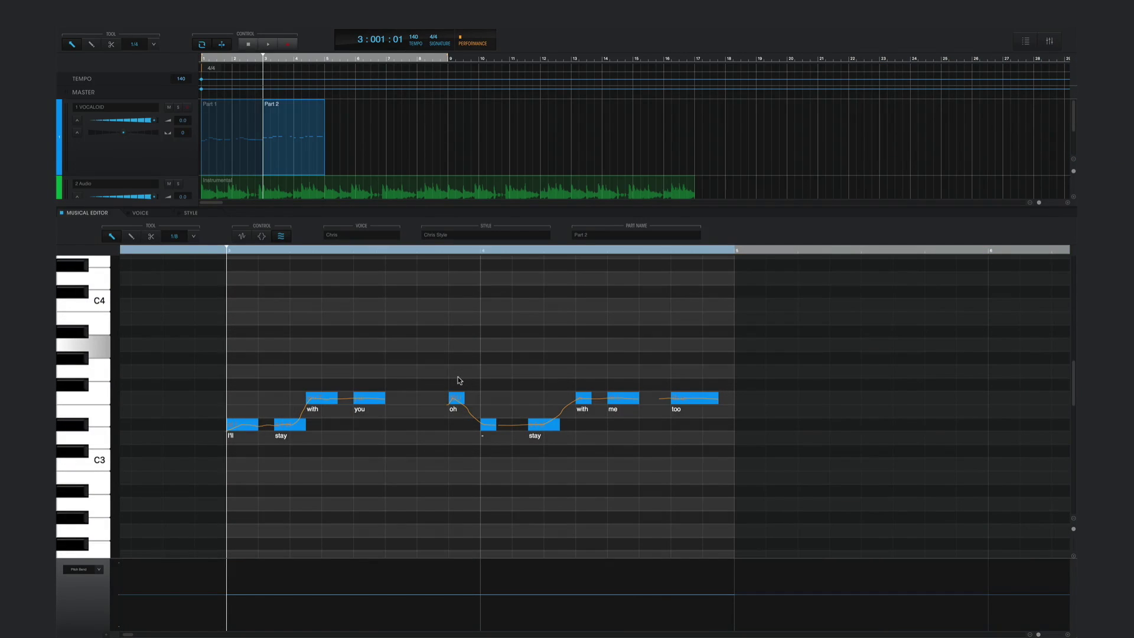
{"action": "key", "text": "space"}
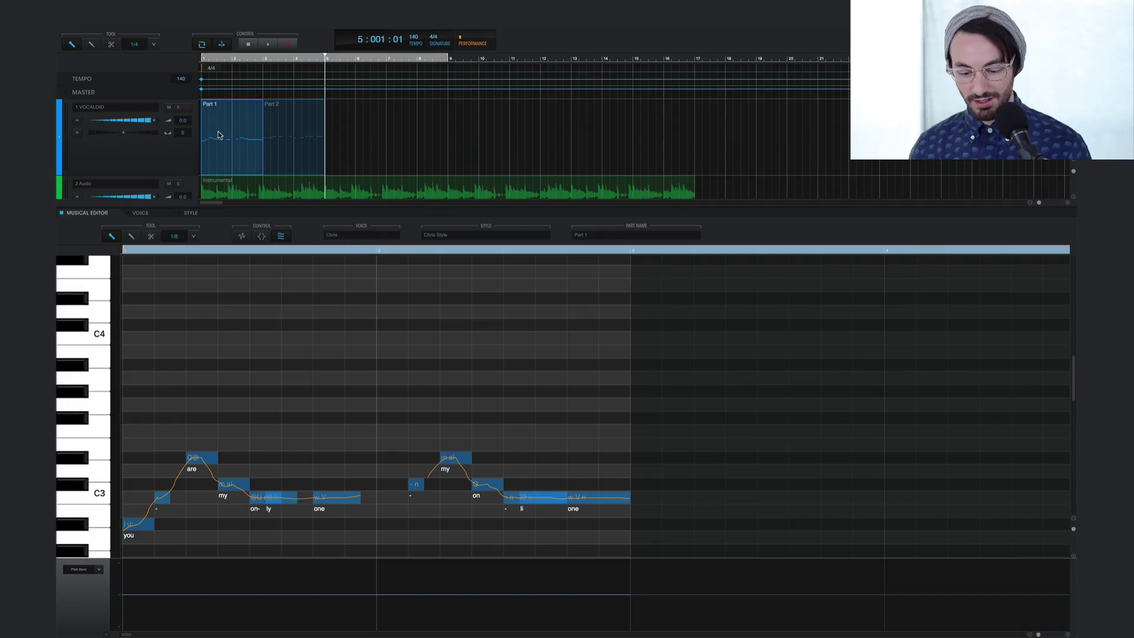
Step: Apply the Bouncing style preset to Part 1 and Part 2
{"action": "left_click", "coordinate": [191, 213]}
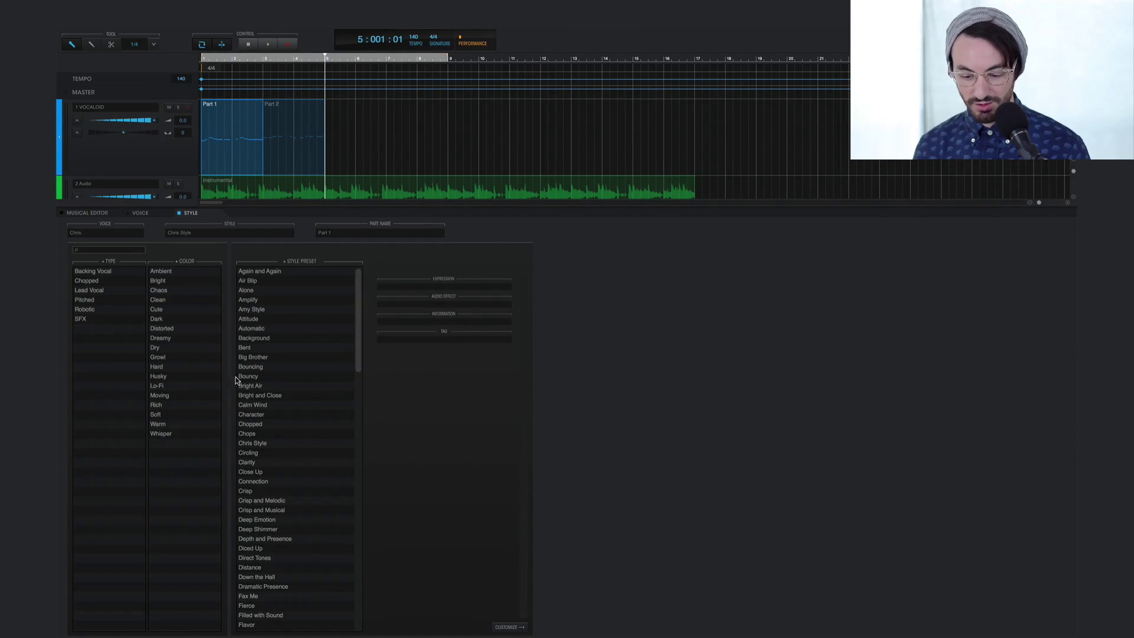
{"action": "left_click", "coordinate": [252, 367]}
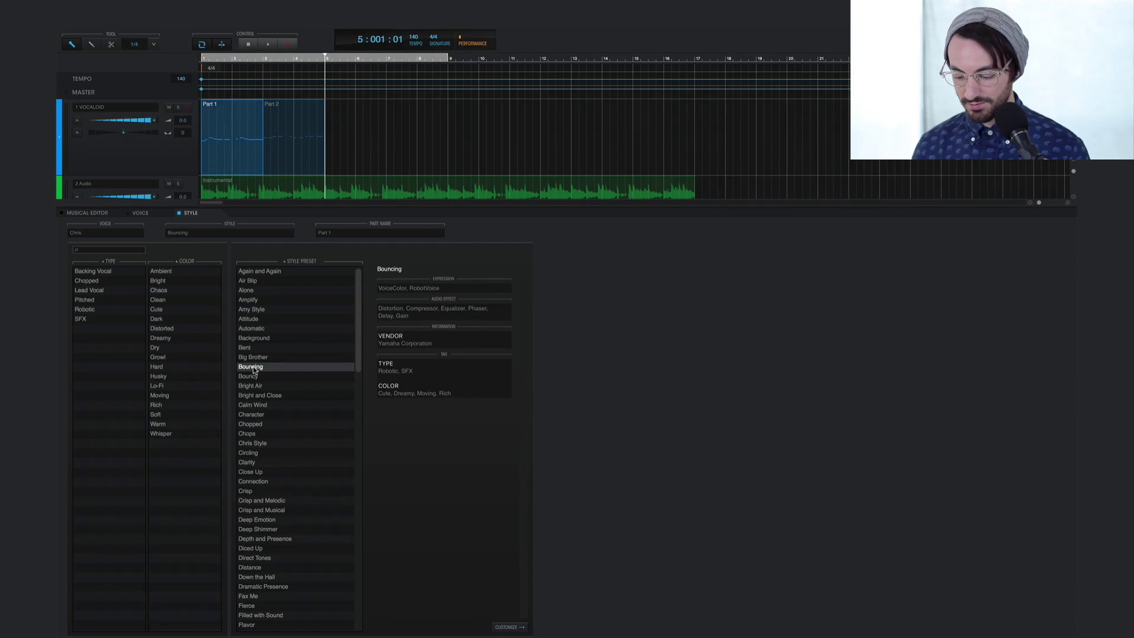
{"action": "left_click", "coordinate": [286, 128]}
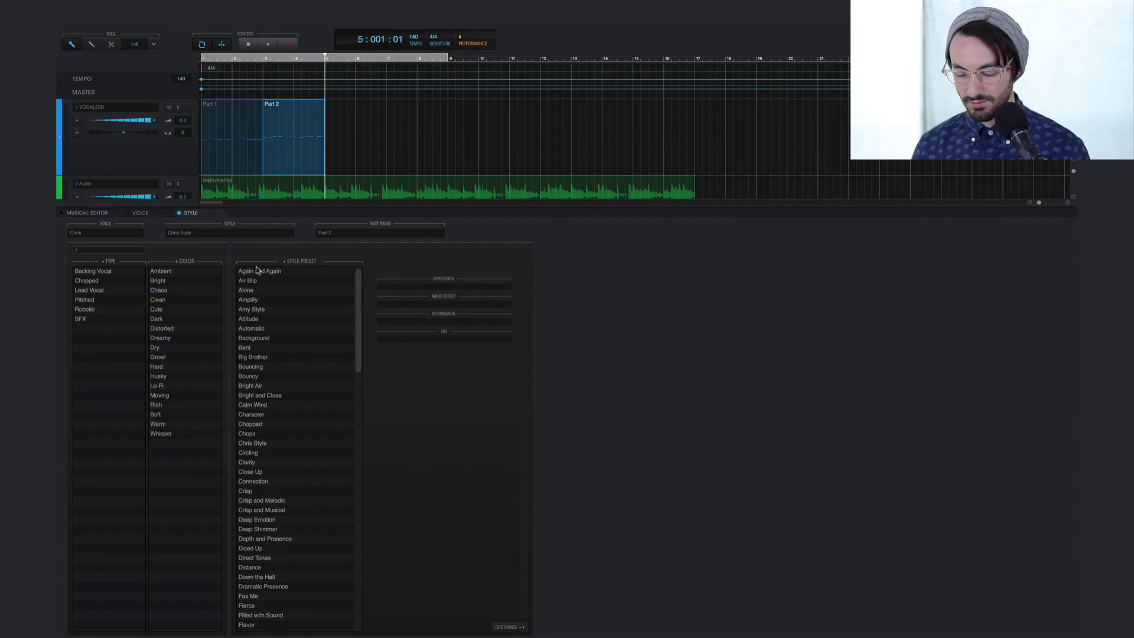
{"action": "left_click", "coordinate": [251, 366]}
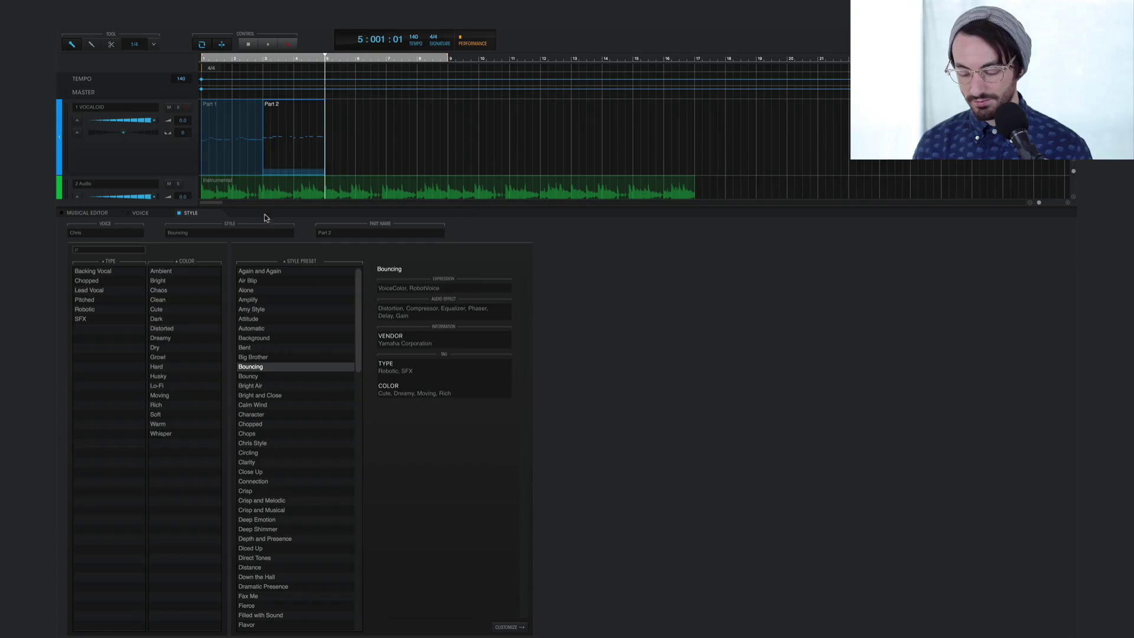
Step: Play the song from the start with the Bouncing style, then stop
{"action": "left_click", "coordinate": [249, 44]}
{"action": "key", "text": "space"}
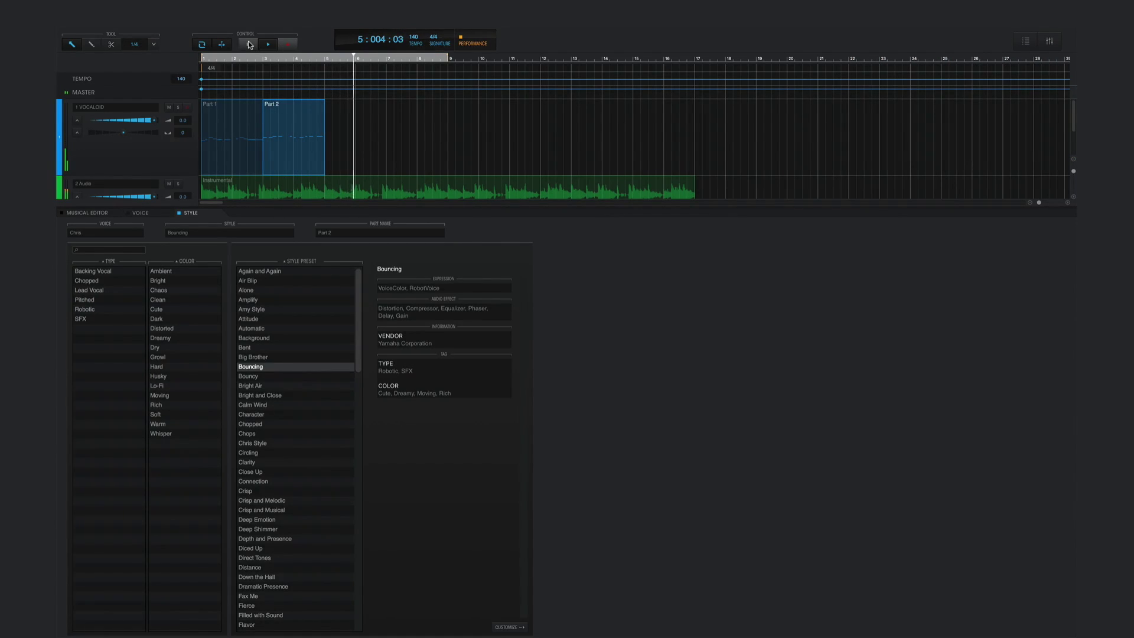
{"action": "left_click", "coordinate": [249, 44]}
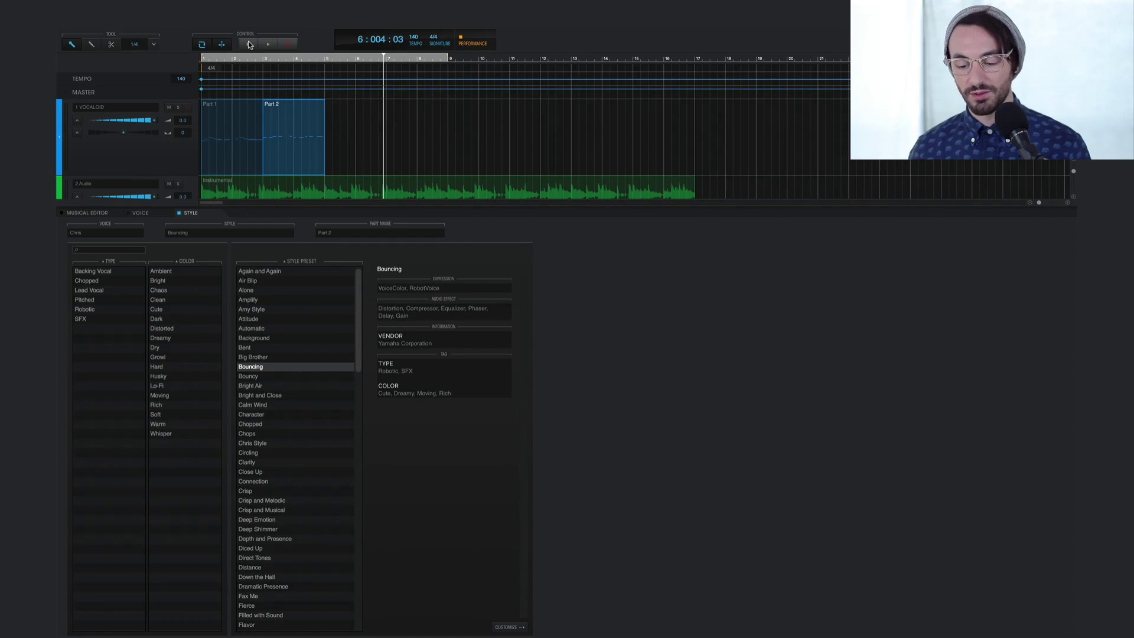
Step: Reselect Part 1, open its Bouncing style customization, and switch the robot voice mode
{"action": "left_click", "coordinate": [214, 101]}
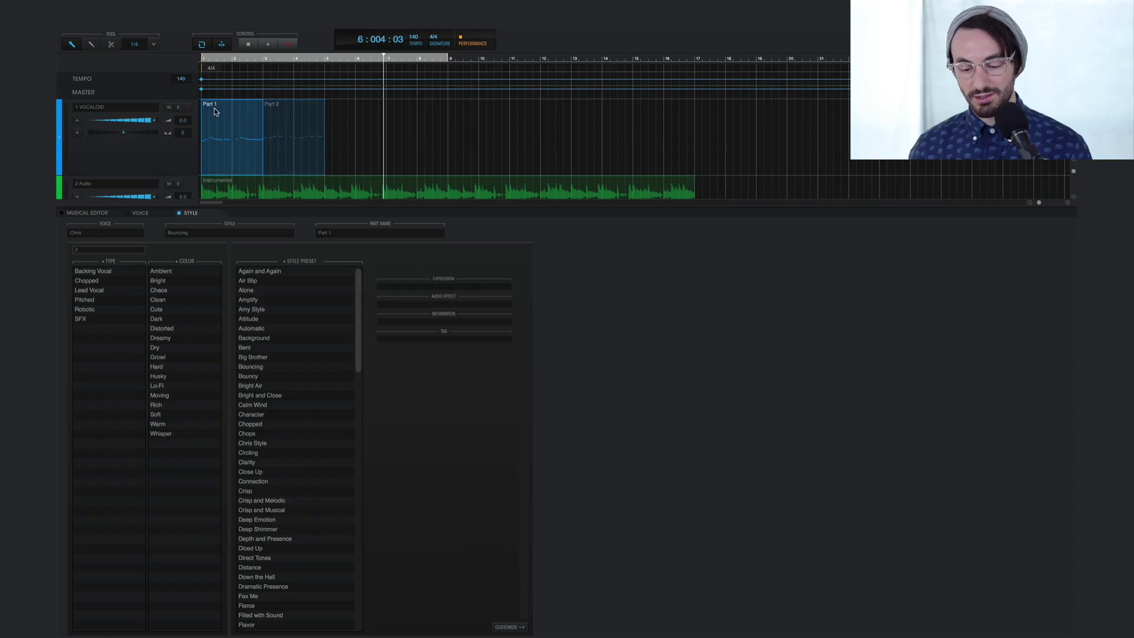
{"action": "left_click", "coordinate": [244, 44]}
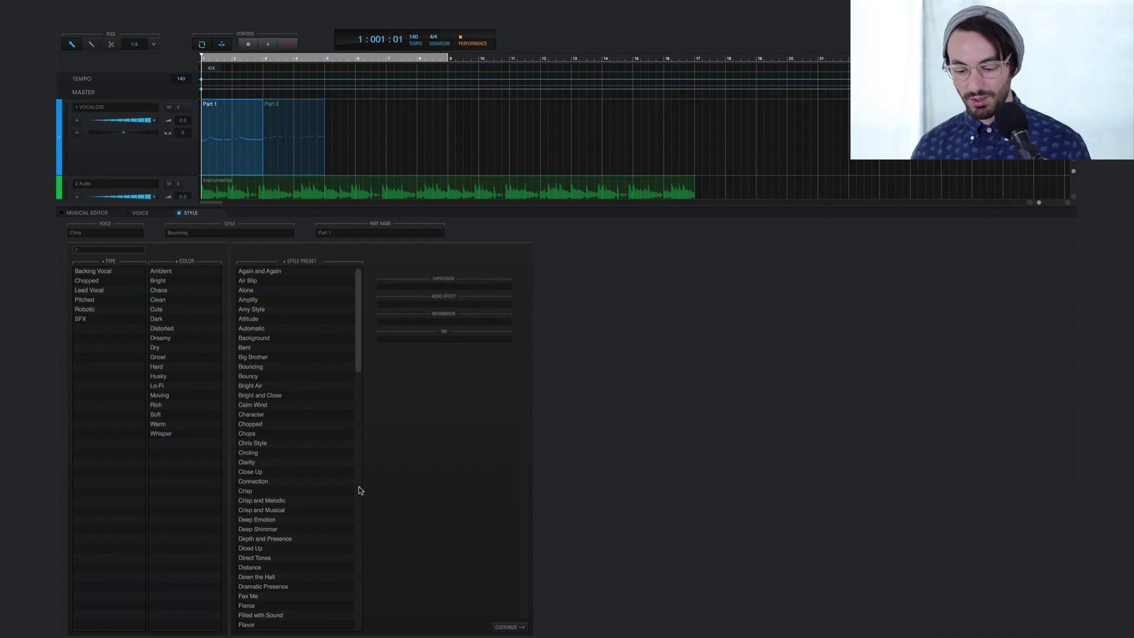
{"action": "left_click", "coordinate": [504, 627]}
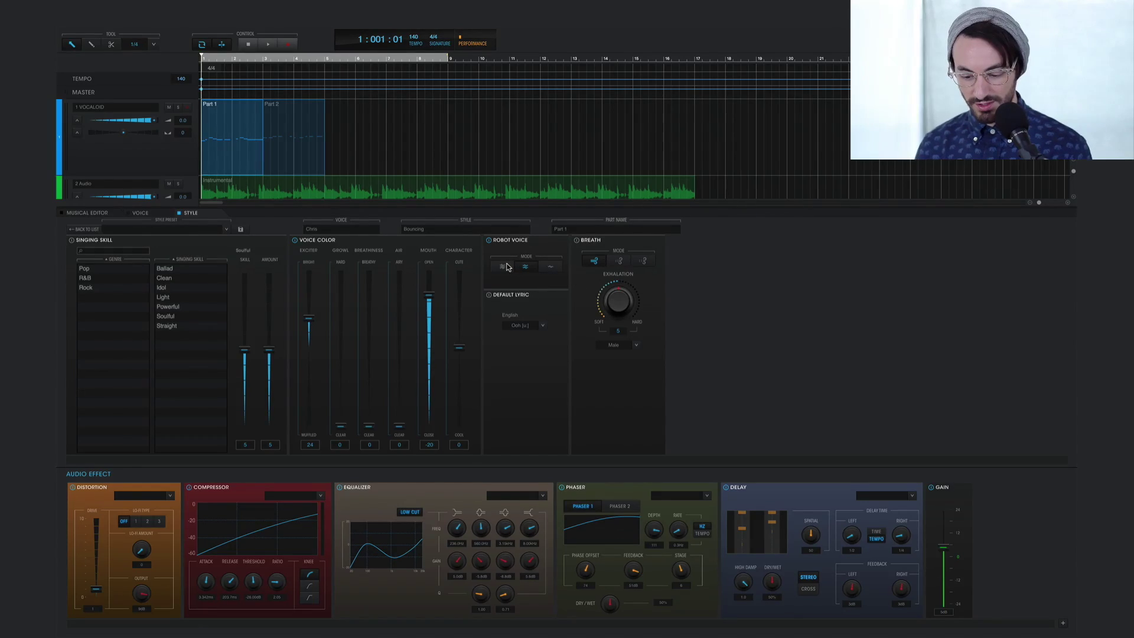
{"action": "left_click", "coordinate": [506, 267]}
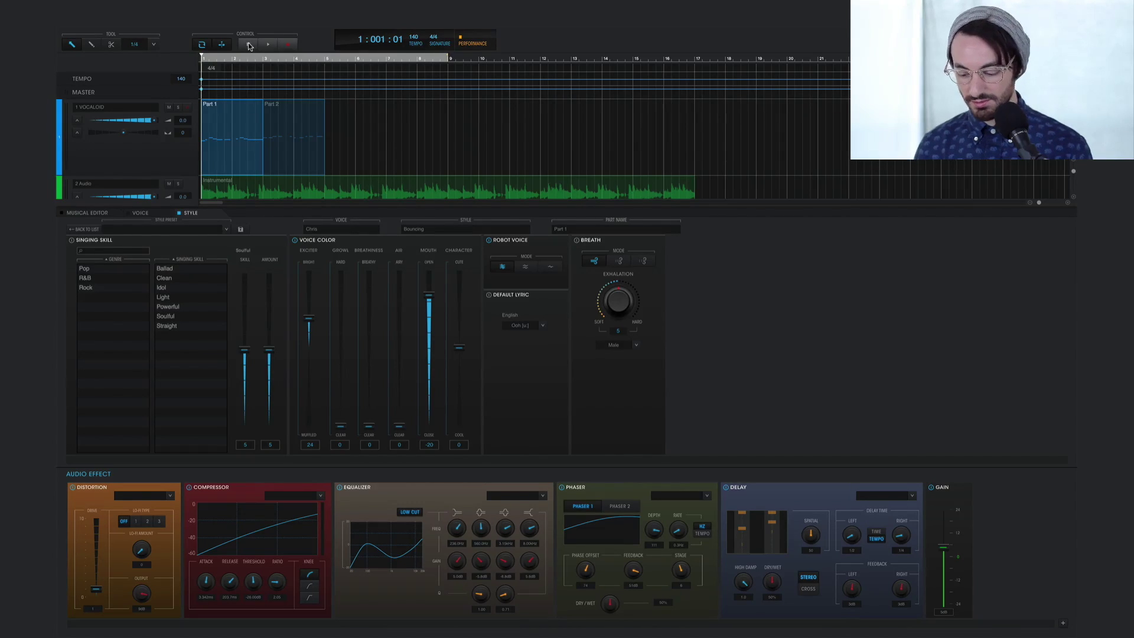
Step: Preview the new robot mode, then lower Character from -8 to -16
{"action": "key", "text": "space"}
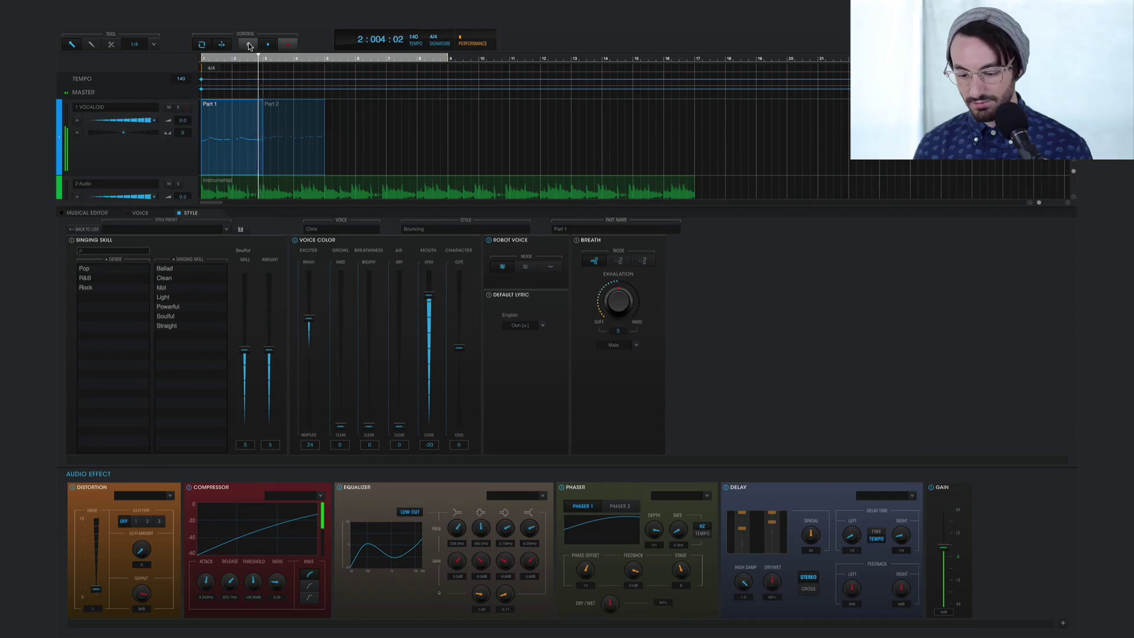
{"action": "left_click", "coordinate": [248, 44]}
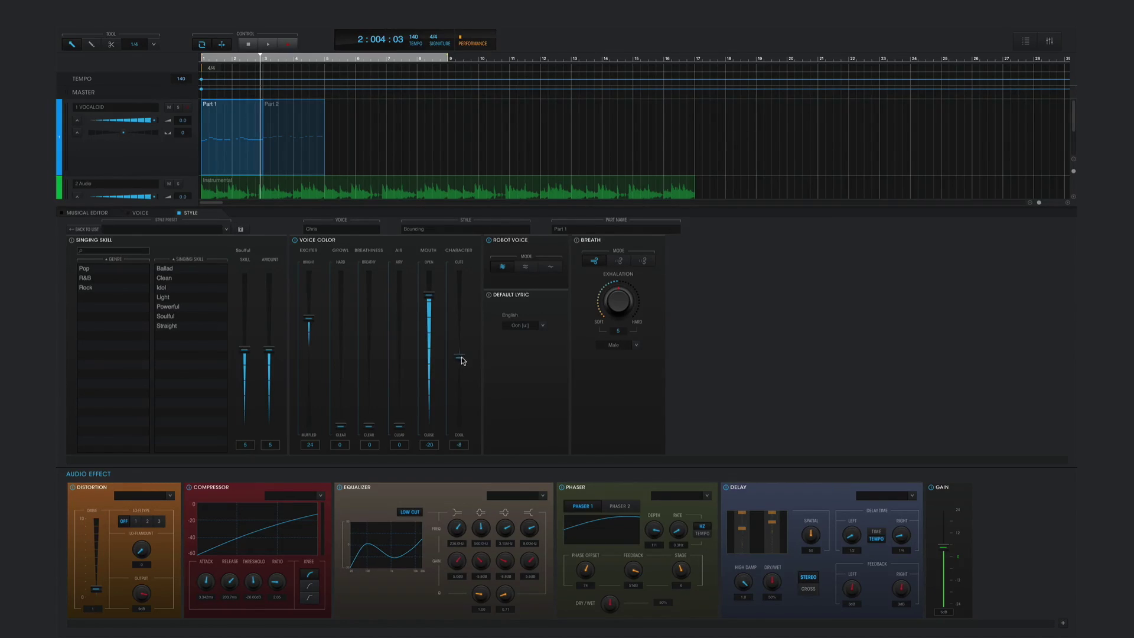
{"action": "left_click_drag", "start_coordinate": [462, 361], "coordinate": [463, 371]}
{"action": "left_click", "coordinate": [249, 44]}
{"action": "key", "text": "space"}
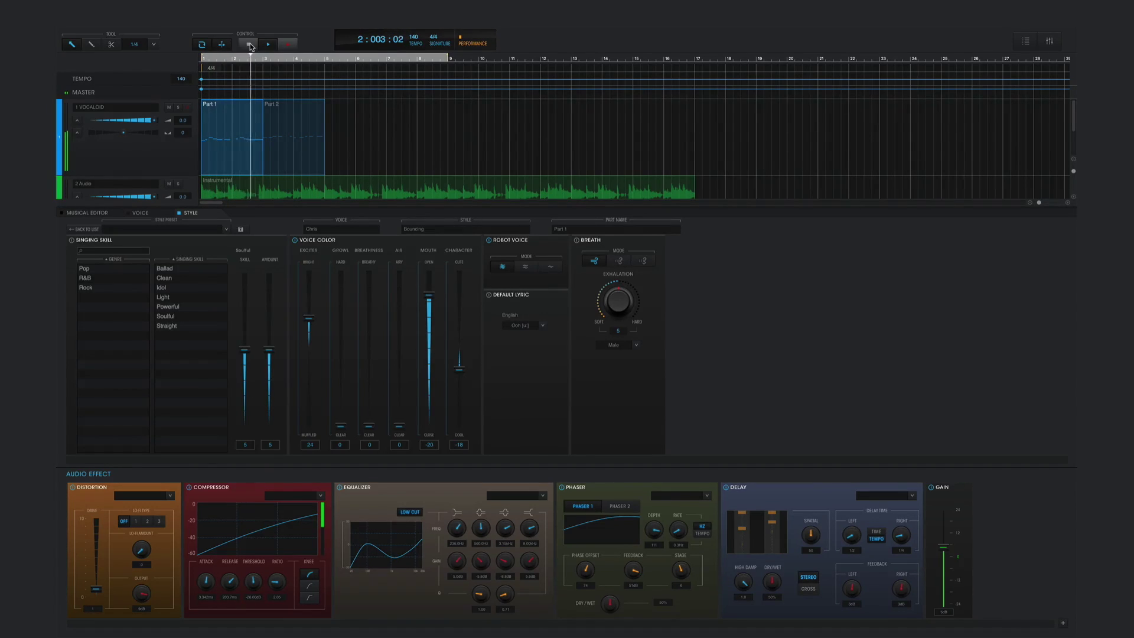
{"action": "left_click", "coordinate": [250, 44]}
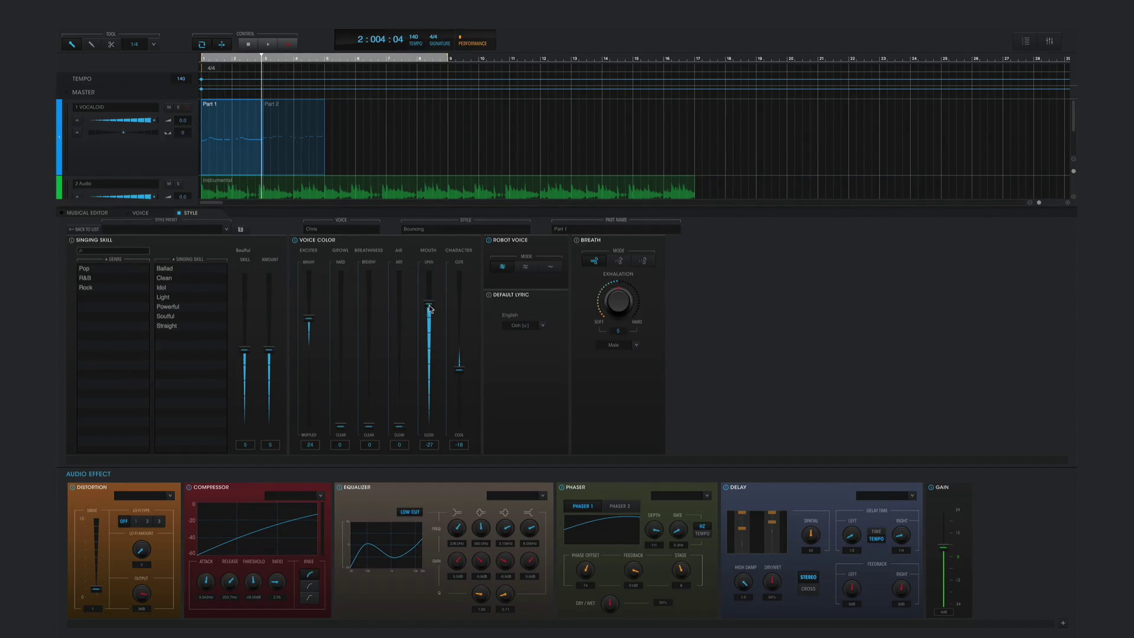
Step: Lower Mouth from -27 to -30 and replay from the beginning
{"action": "left_click_drag", "start_coordinate": [429, 308], "coordinate": [432, 318]}
{"action": "left_click", "coordinate": [249, 45]}
{"action": "key", "text": "space"}
{"action": "left_click", "coordinate": [247, 42]}
Step: Preview the voice, then cut the equalizer's low-band gain to -3.5 dB
{"action": "key", "text": "space"}
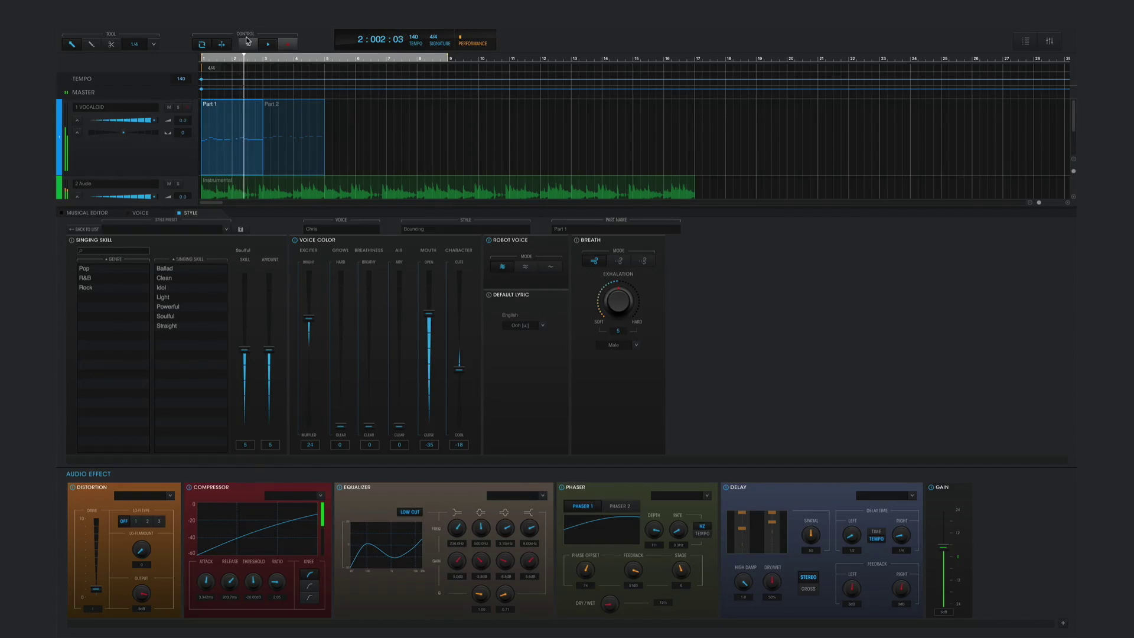
{"action": "left_click", "coordinate": [246, 41]}
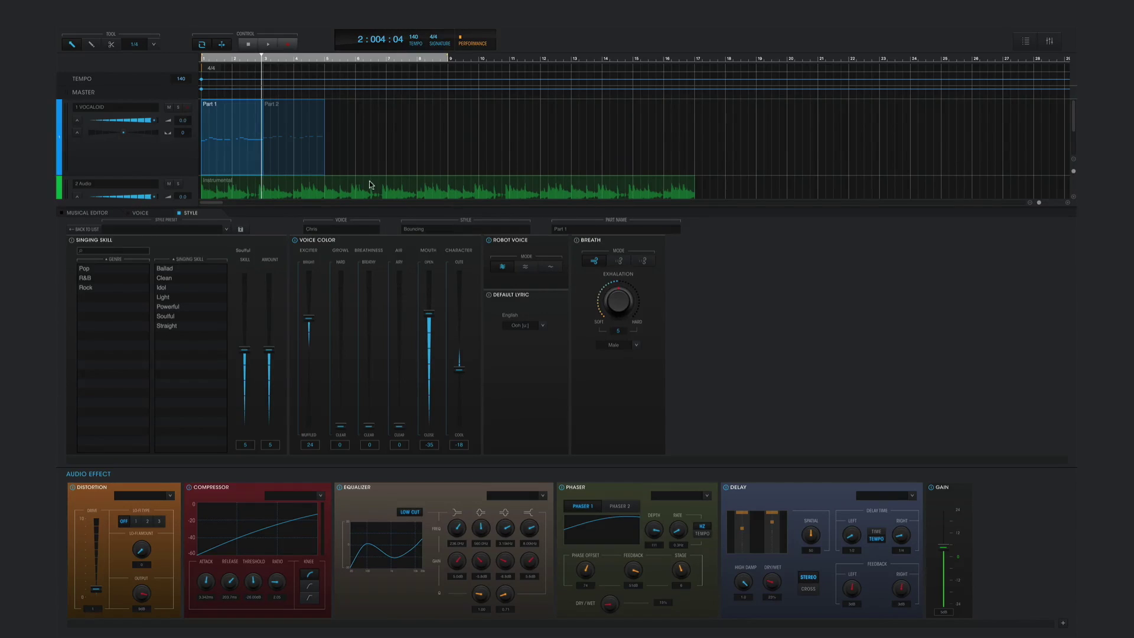
{"action": "left_click", "coordinate": [243, 44]}
{"action": "key", "text": "space"}
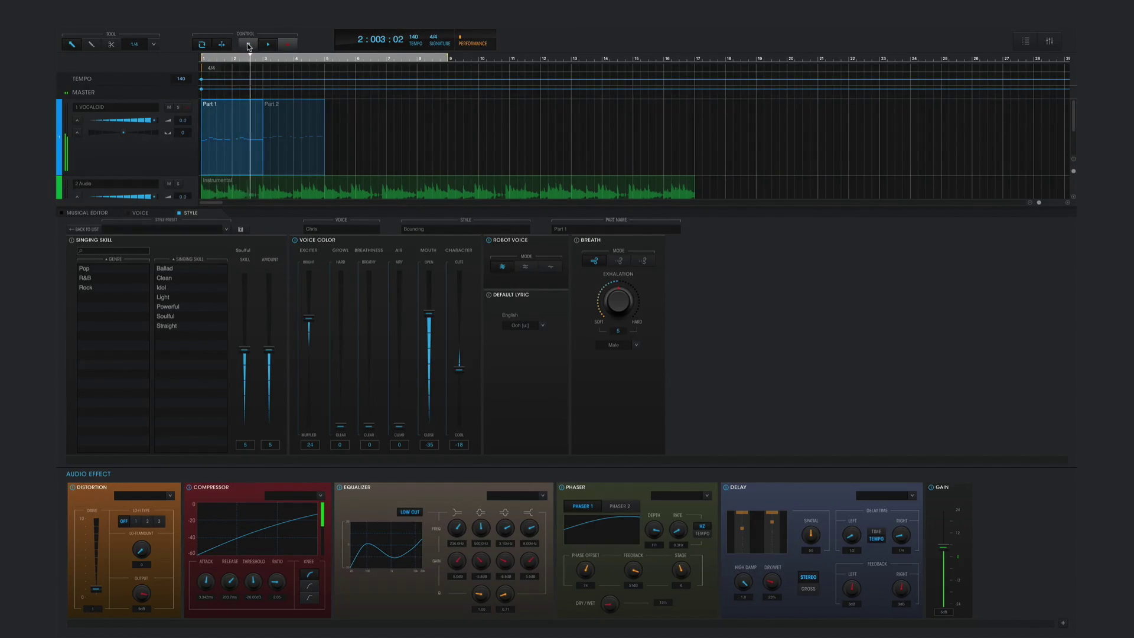
{"action": "left_click", "coordinate": [248, 45]}
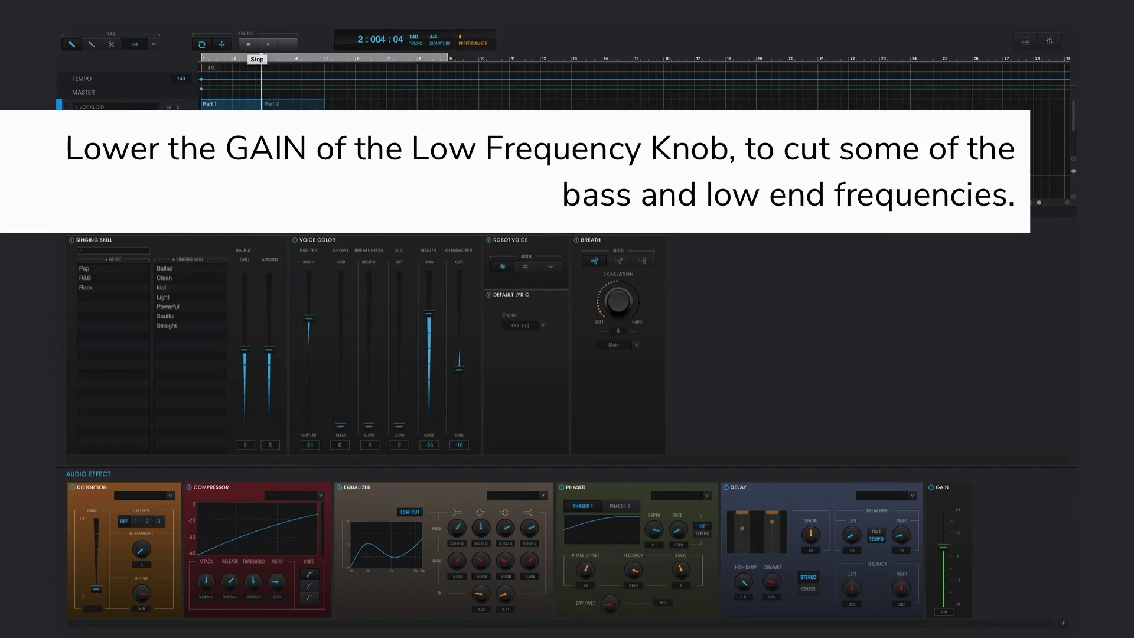
{"action": "left_click_drag", "start_coordinate": [462, 565], "coordinate": [458, 580]}
Step: Check the EQ change, then lower the Exciter from 24 to -28 and replay
{"action": "left_click", "coordinate": [249, 45]}
{"action": "key", "text": "space"}
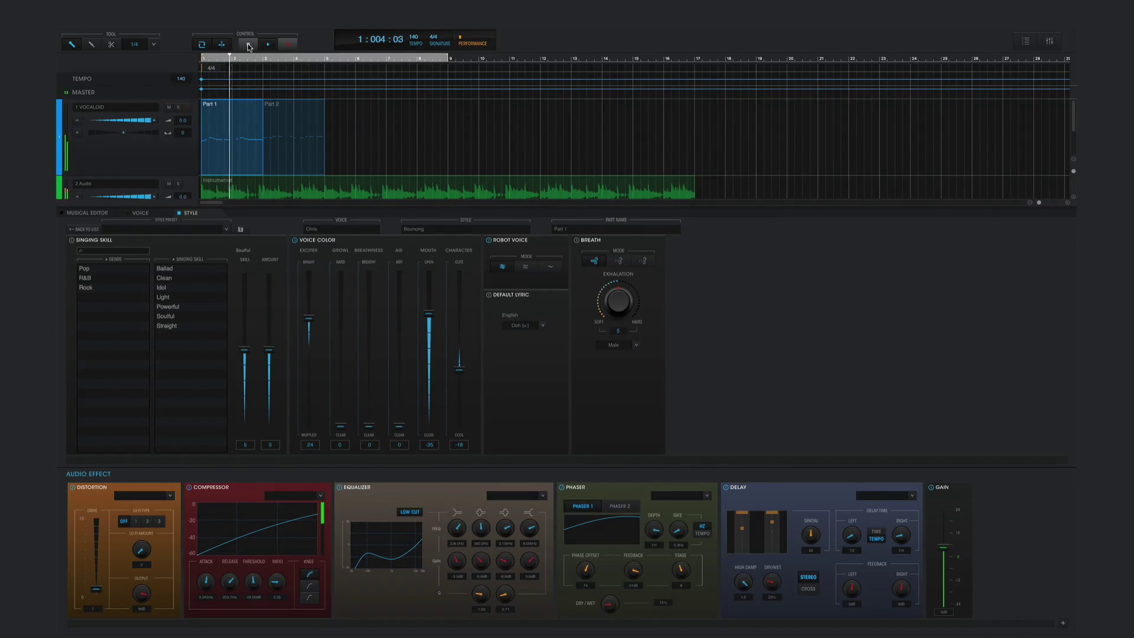
{"action": "left_click", "coordinate": [248, 45]}
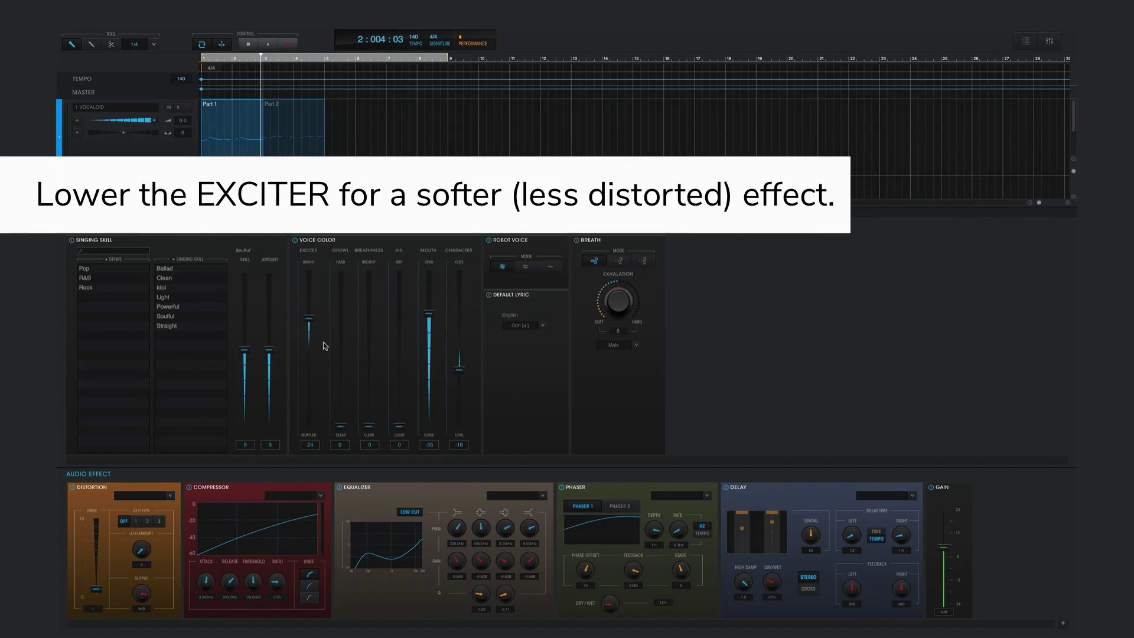
{"action": "left_click_drag", "start_coordinate": [311, 321], "coordinate": [318, 386]}
{"action": "left_click", "coordinate": [248, 45]}
{"action": "key", "text": "space"}
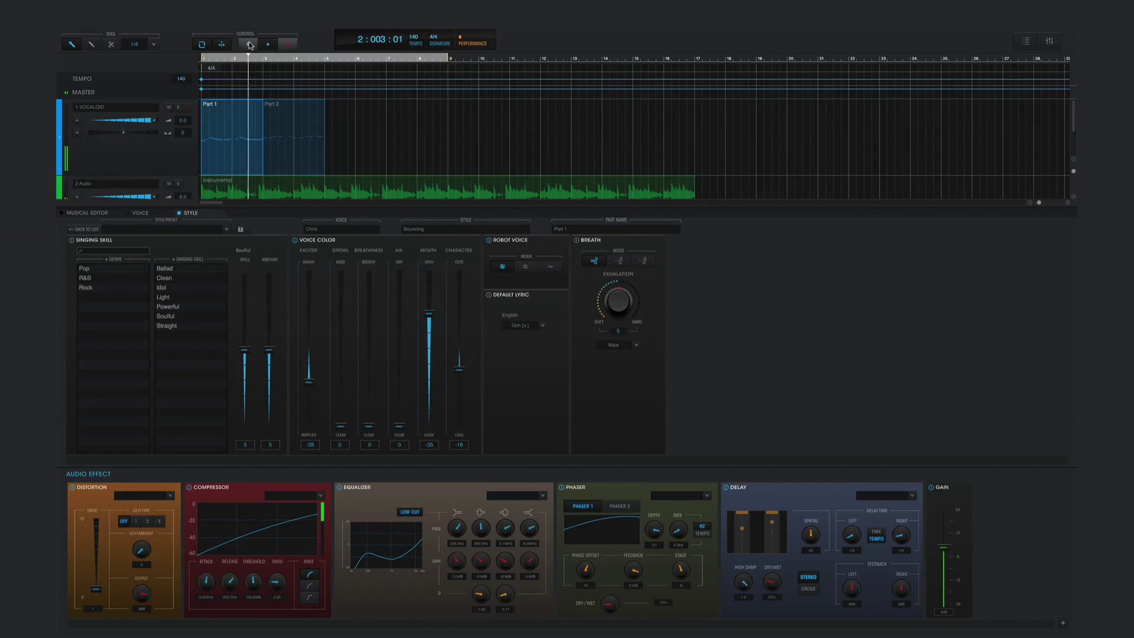
Step: Raise Breathiness to 30 and Air to 12, then replay from bar 1
{"action": "left_click", "coordinate": [249, 45]}
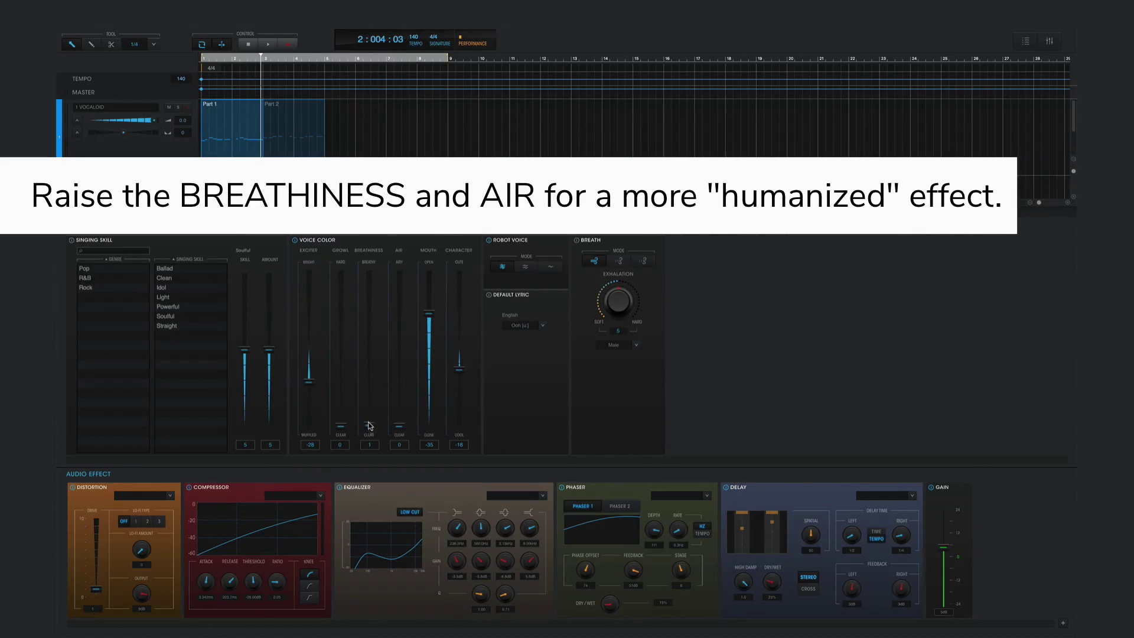
{"action": "left_click_drag", "start_coordinate": [368, 424], "coordinate": [368, 408]}
{"action": "left_click_drag", "start_coordinate": [399, 425], "coordinate": [401, 416]}
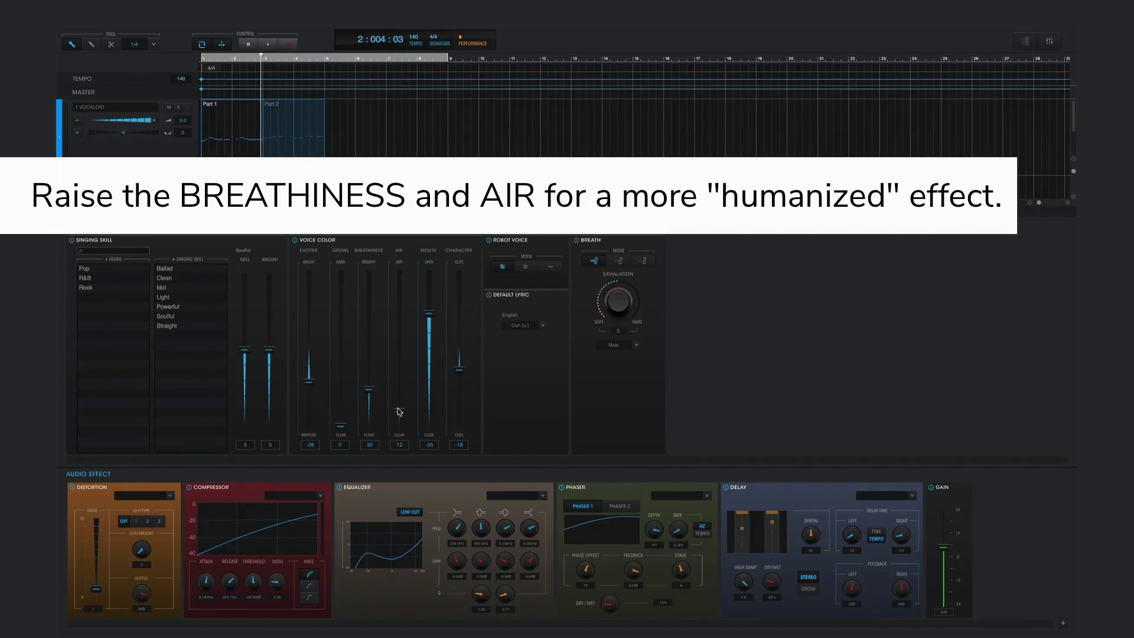
{"action": "left_click", "coordinate": [248, 46]}
{"action": "key", "text": "space"}
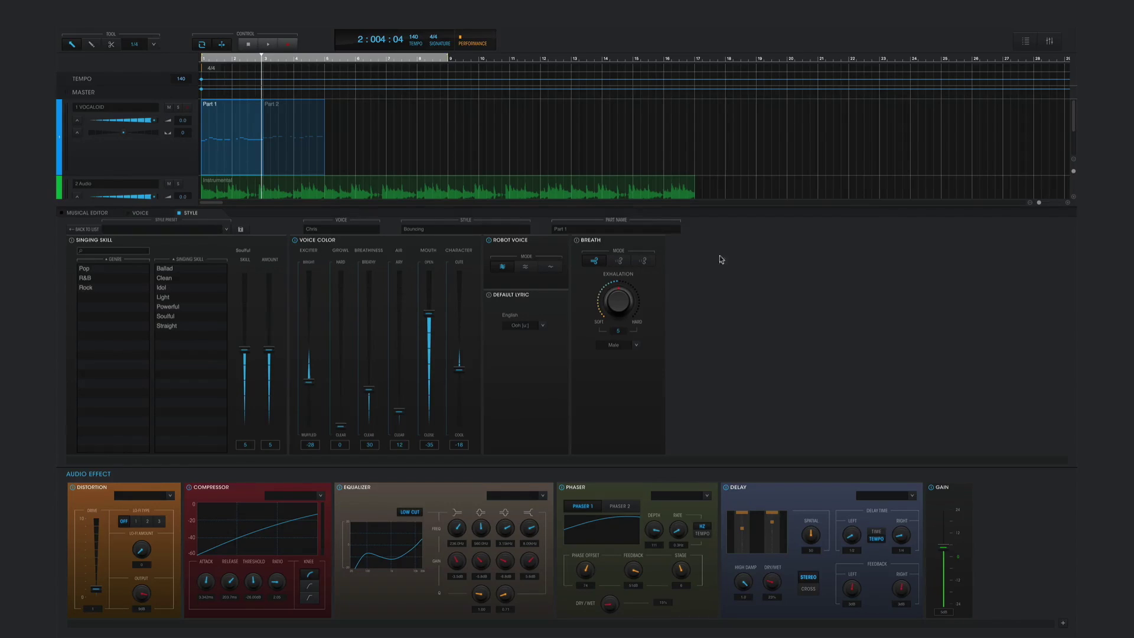
{"action": "mouse_move", "coordinate": [1027, 532]}
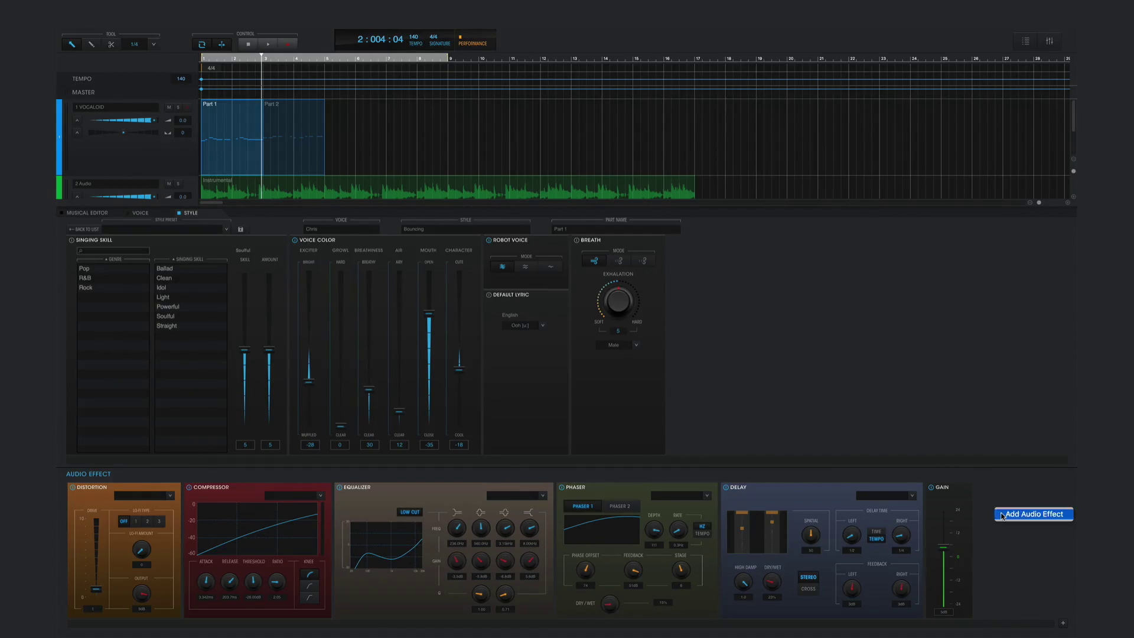
Step: Add a Reverb effect after the Delay with its dry/wet mix set to 85%
{"action": "left_click", "coordinate": [998, 511]}
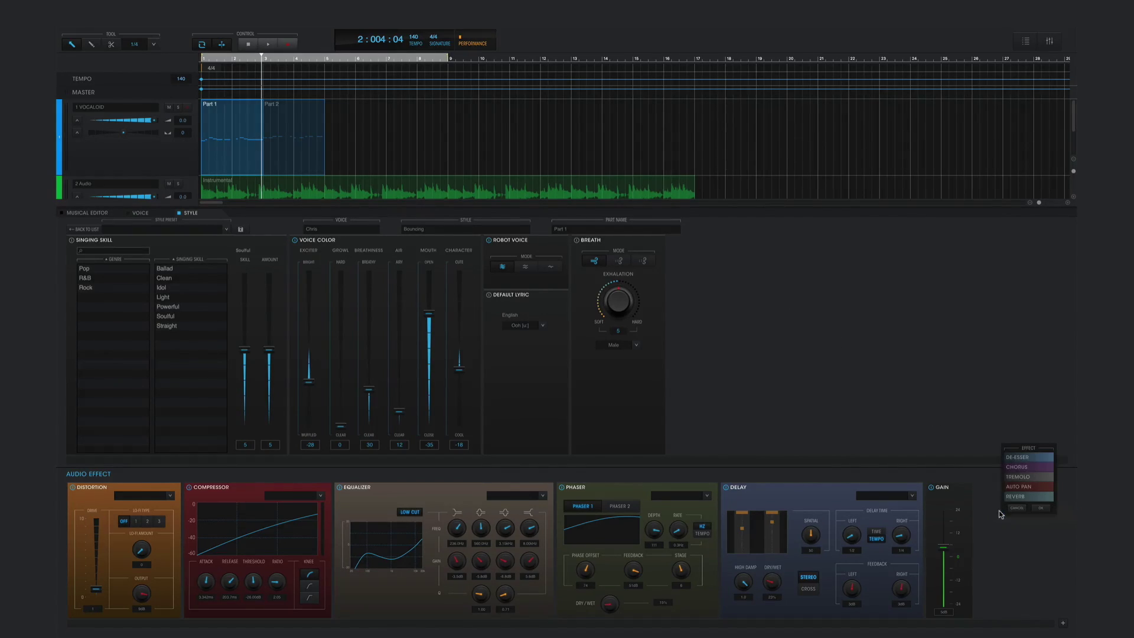
{"action": "left_click", "coordinate": [1040, 512]}
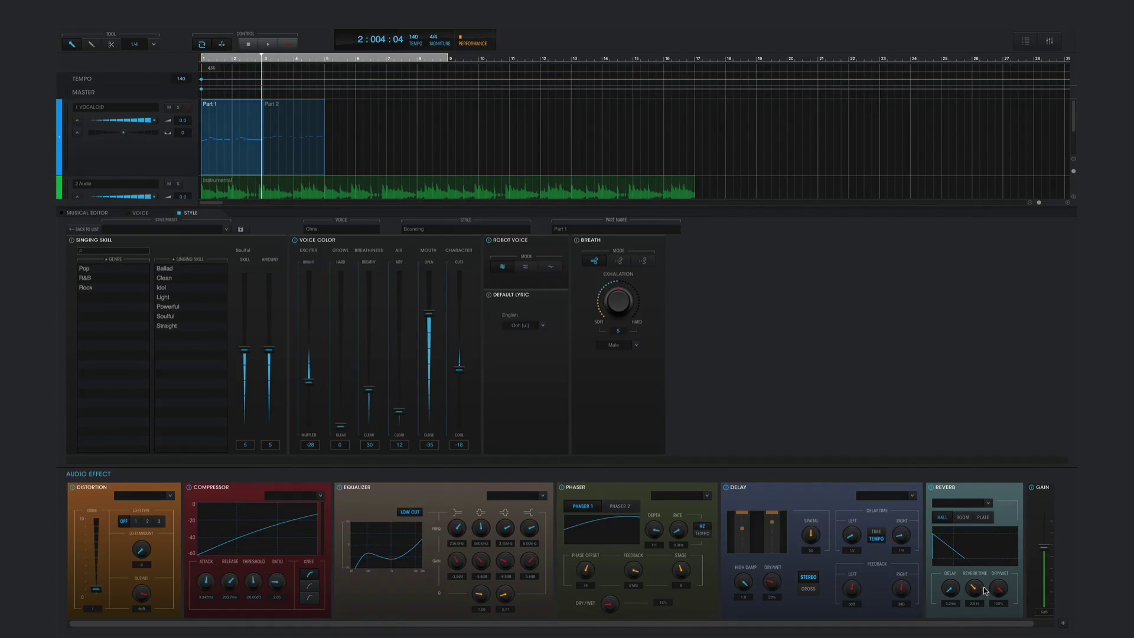
{"action": "left_click_drag", "start_coordinate": [997, 589], "coordinate": [1000, 625]}
Step: Play the song from the start twice to hear the reverb
{"action": "left_click", "coordinate": [249, 44]}
{"action": "key", "text": "space"}
{"action": "left_click", "coordinate": [248, 44]}
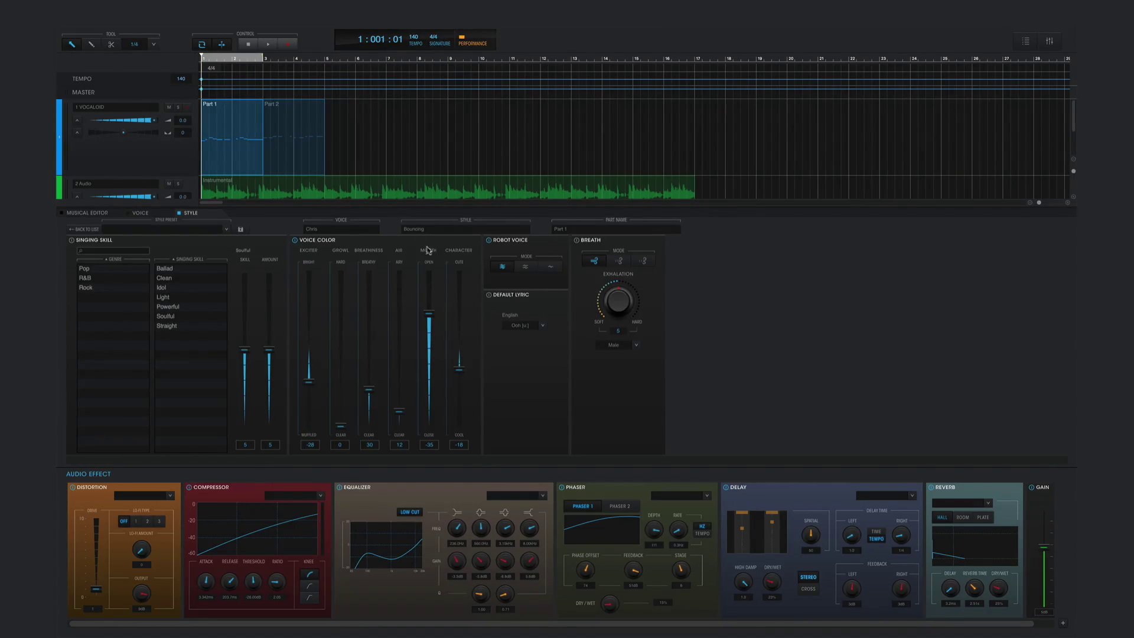
{"action": "key", "text": "space"}
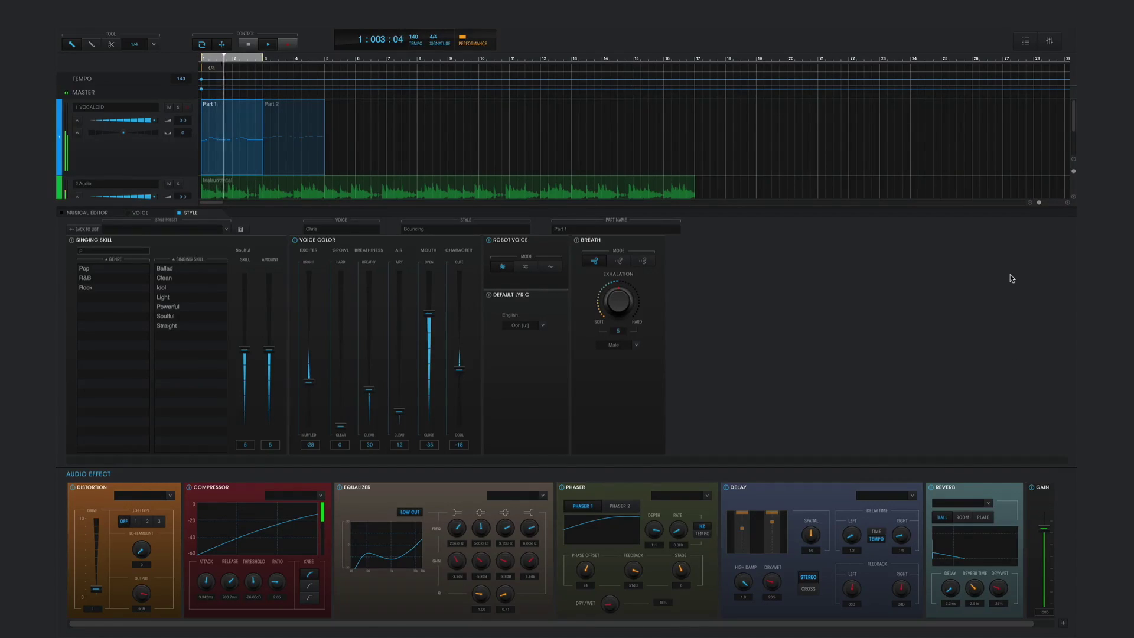
{"action": "left_click", "coordinate": [1048, 41]}
Step: Lower the instrumental Audio channel fader to -4.5 dB during playback
{"action": "key", "text": "space"}
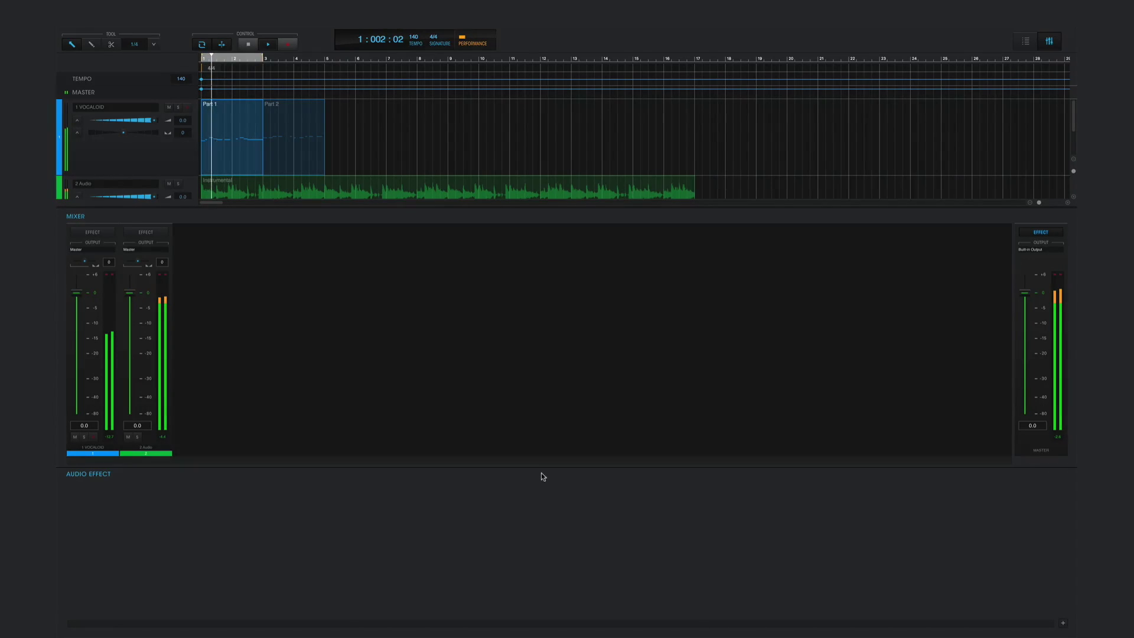
{"action": "left_click_drag", "start_coordinate": [130, 292], "coordinate": [132, 308]}
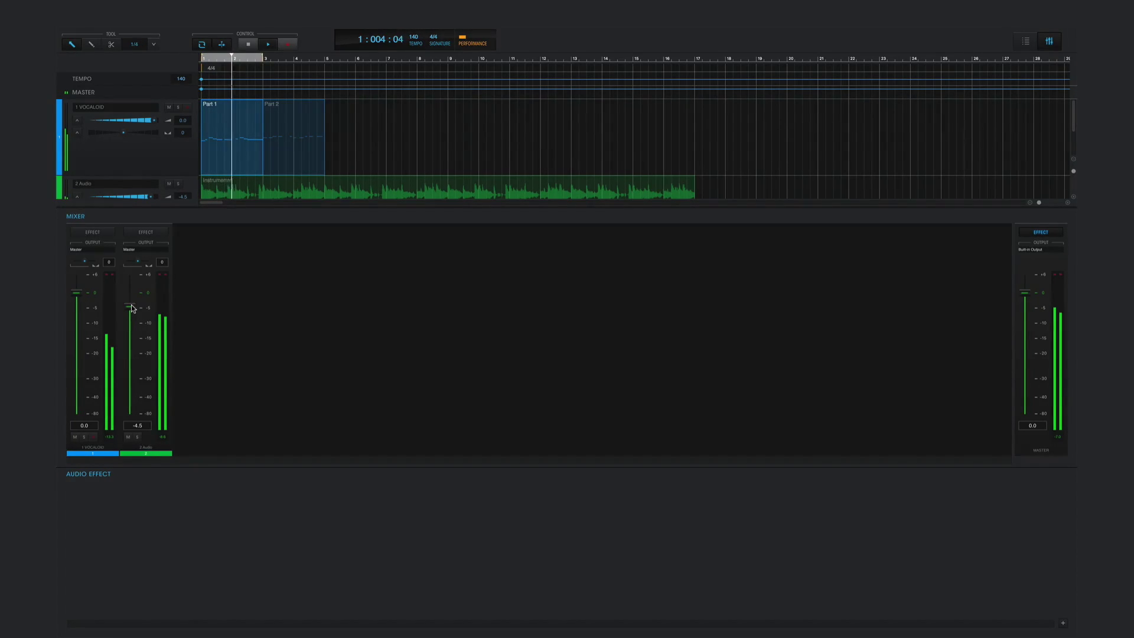
{"action": "key", "text": "space"}
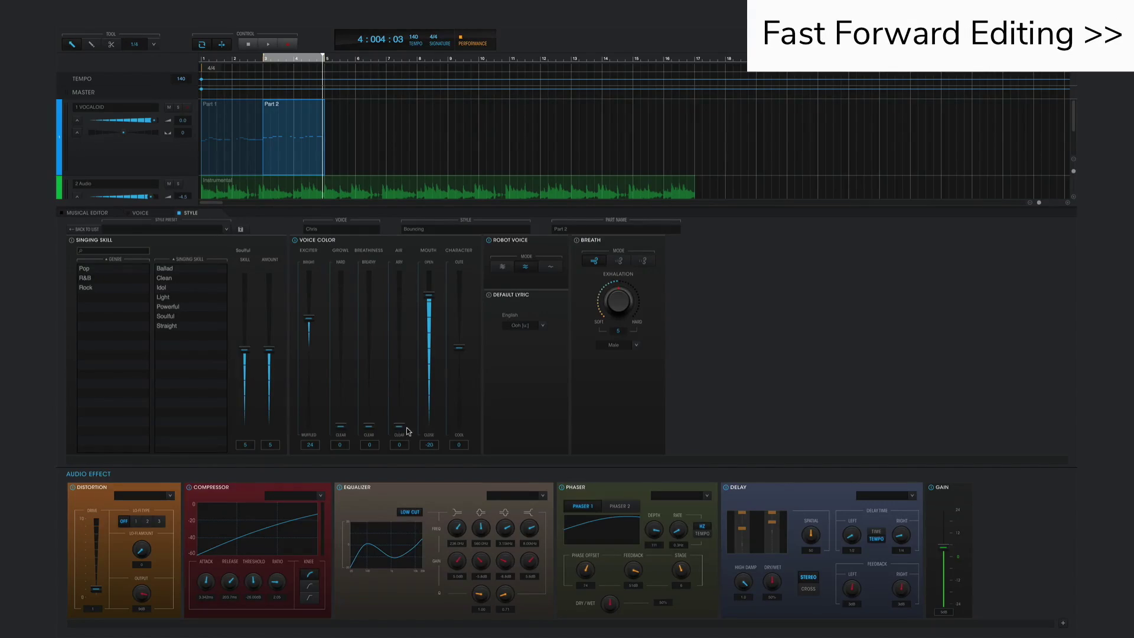
Step: Set Part 2 to Character -16, Breathiness 20, Exciter -15, with less phaser dry/wet
{"action": "left_click_drag", "start_coordinate": [459, 348], "coordinate": [459, 366]}
{"action": "left_click_drag", "start_coordinate": [369, 424], "coordinate": [370, 405]}
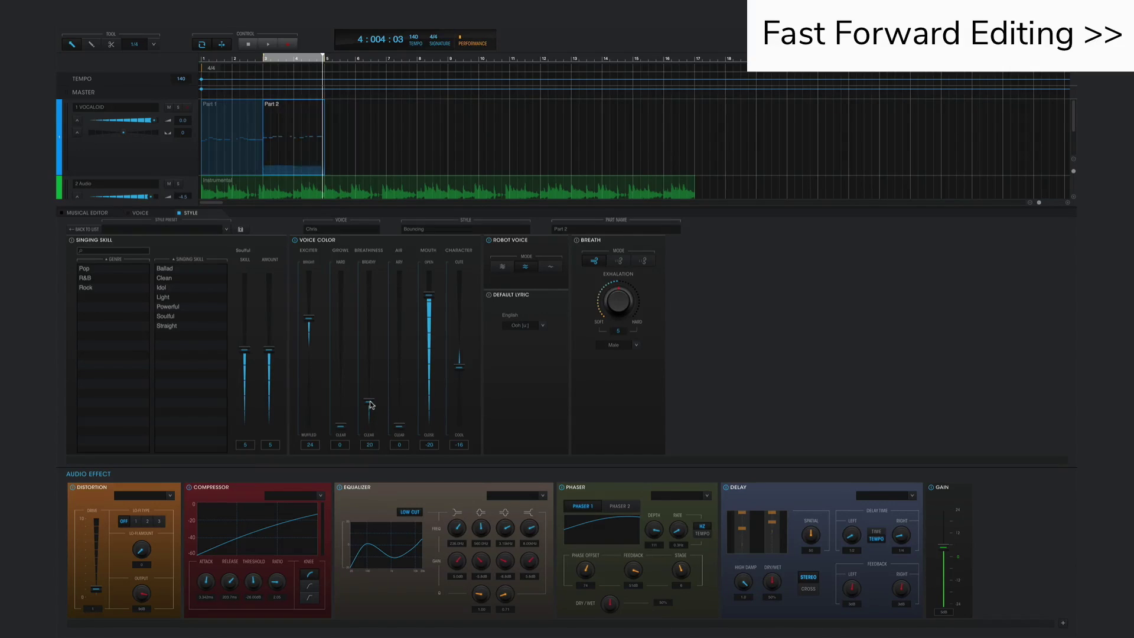
{"action": "left_click_drag", "start_coordinate": [309, 318], "coordinate": [311, 367]}
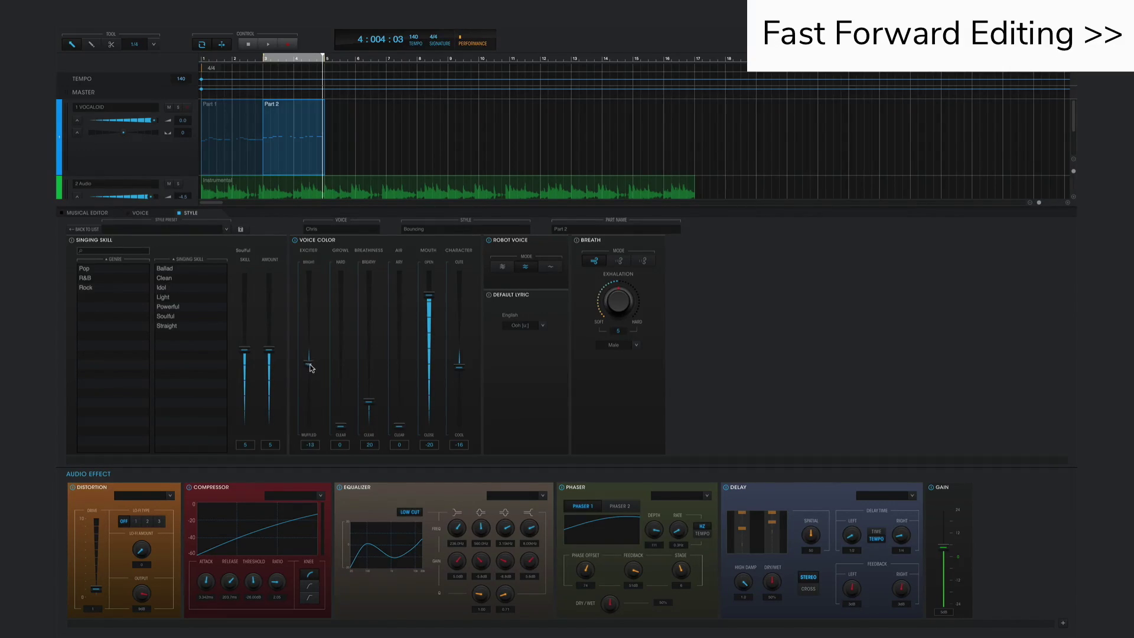
{"action": "left_click_drag", "start_coordinate": [609, 603], "coordinate": [613, 629]}
Step: Add a Reverb effect to Part 2 and return to the song start
{"action": "left_click", "coordinate": [993, 519]}
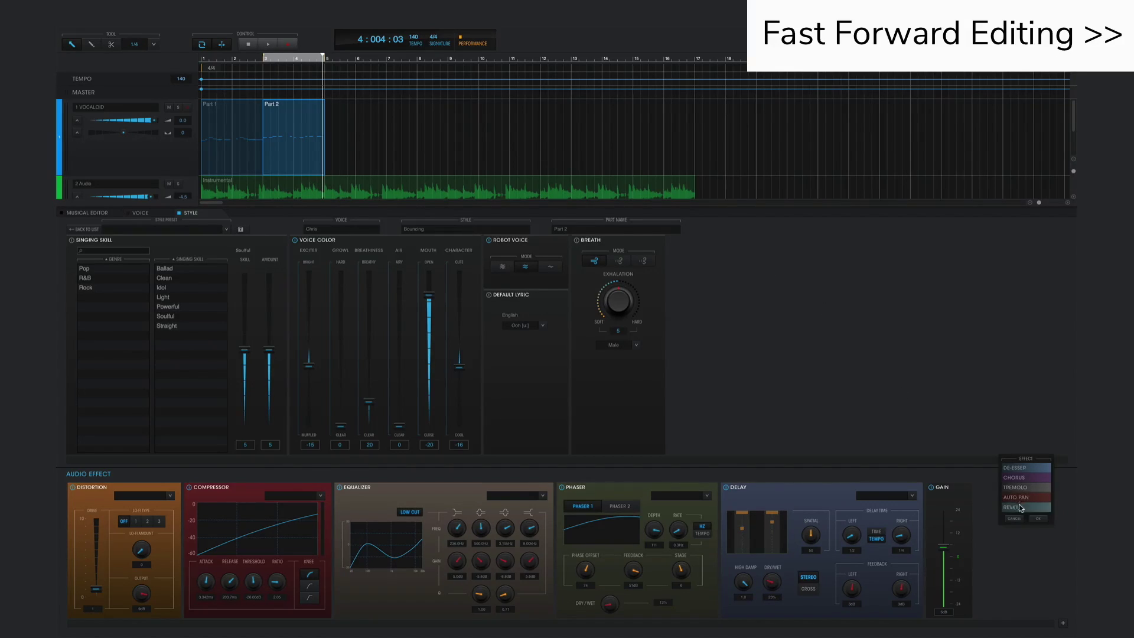
{"action": "left_click", "coordinate": [1025, 496]}
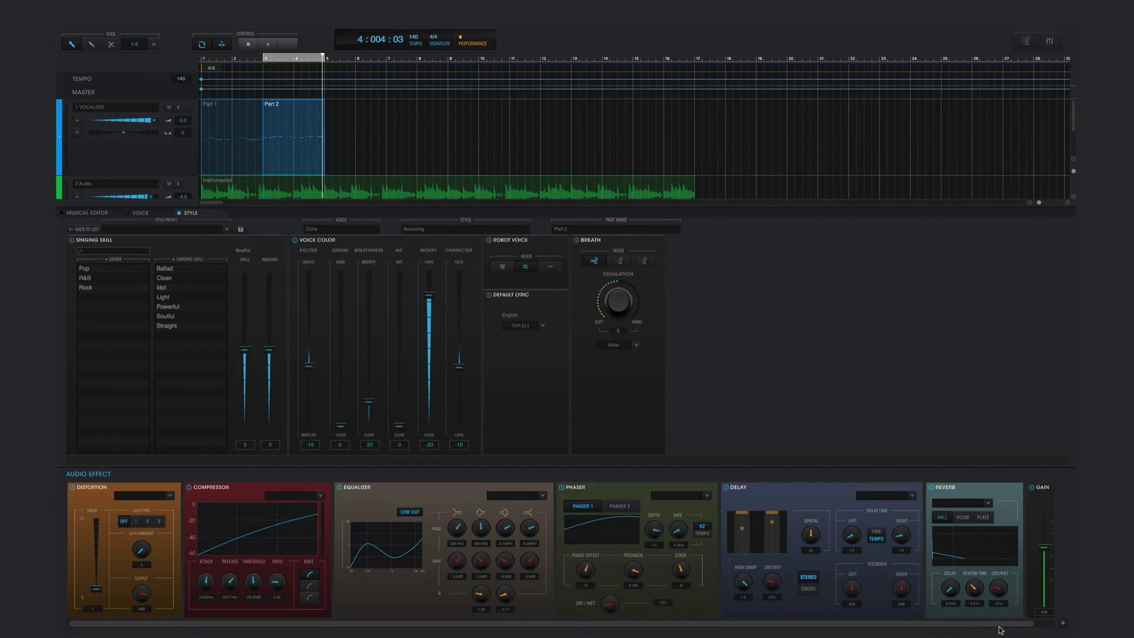
{"action": "left_click", "coordinate": [247, 45]}
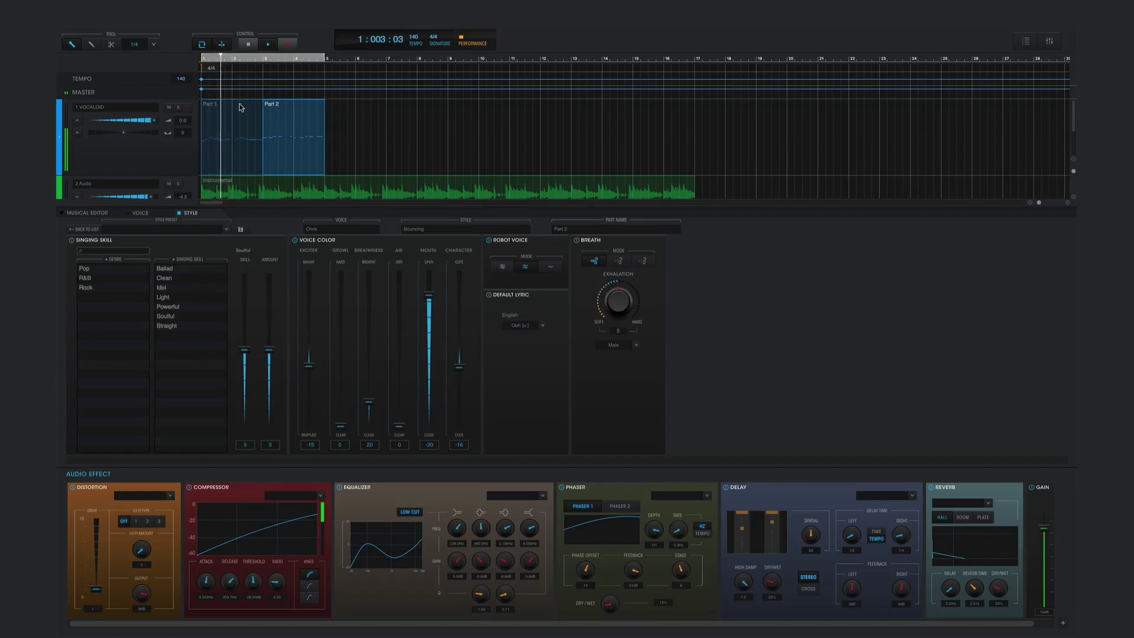